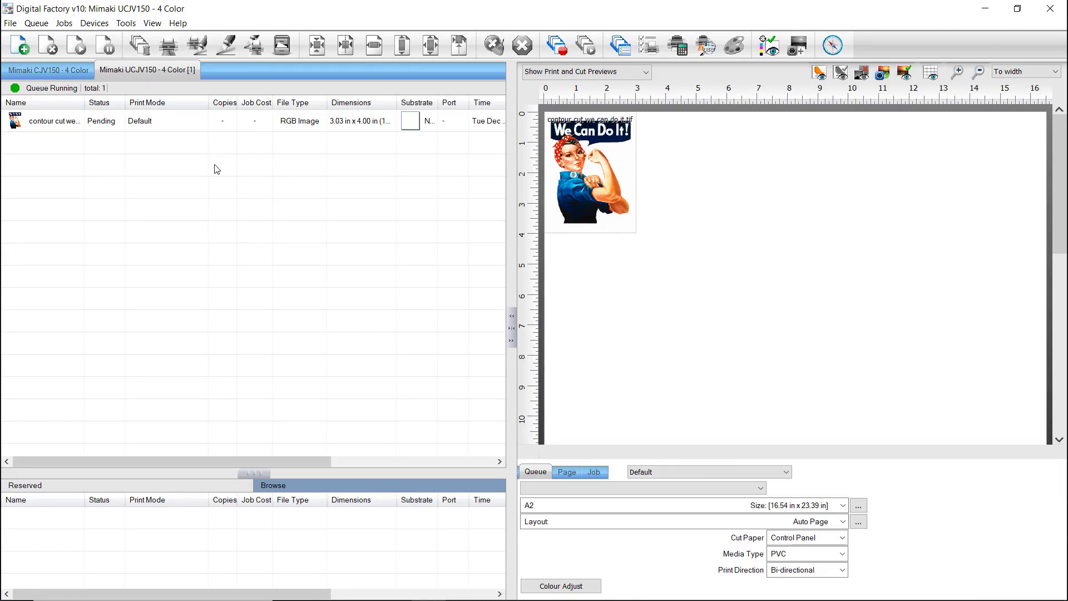
left_click(157, 129)
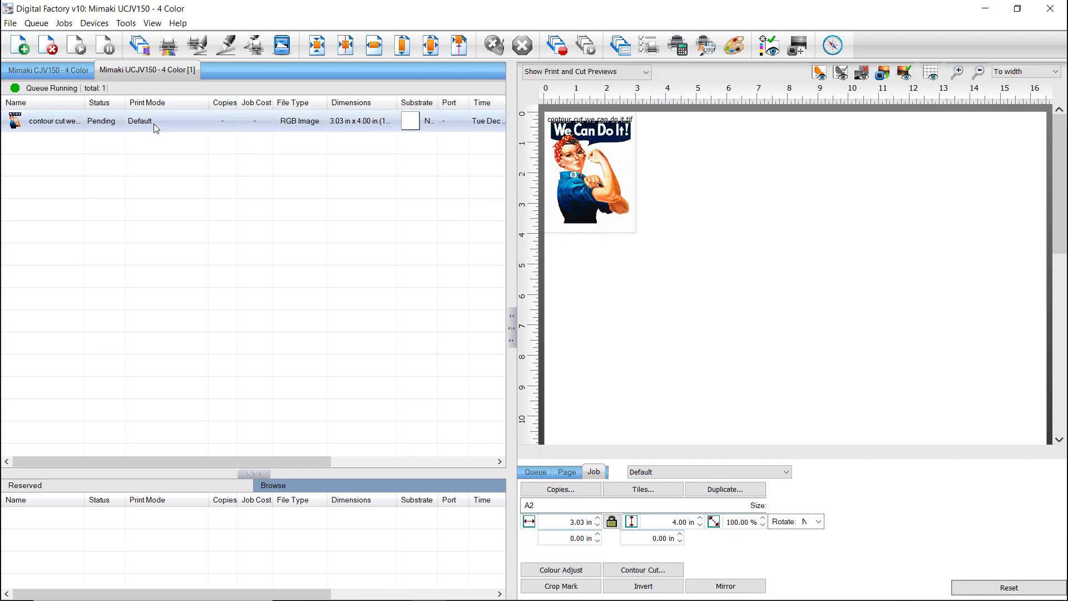
left_click(65, 24)
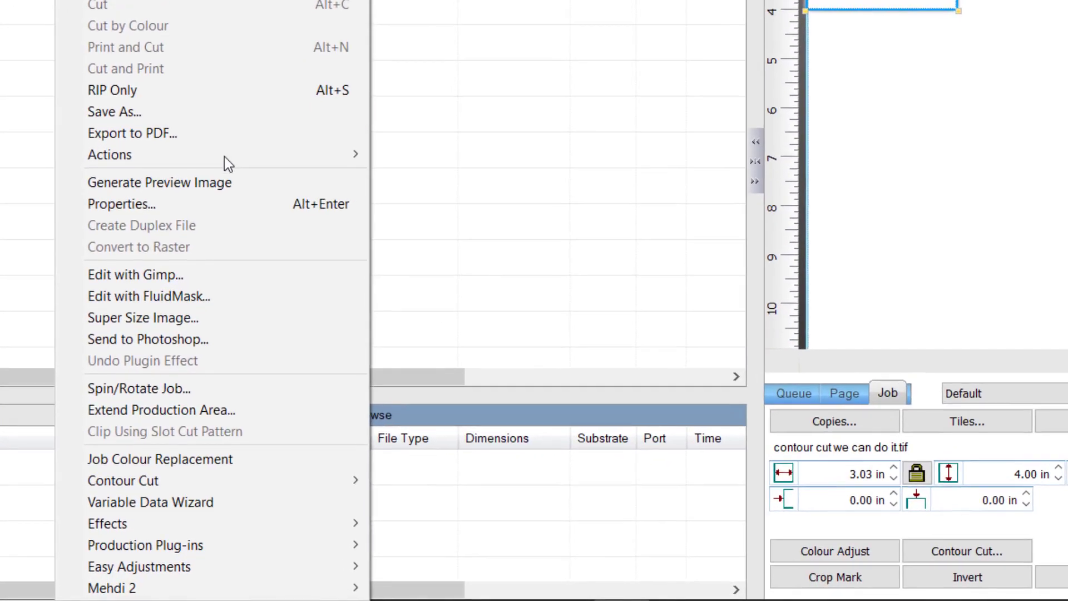
mouse_move(219, 545)
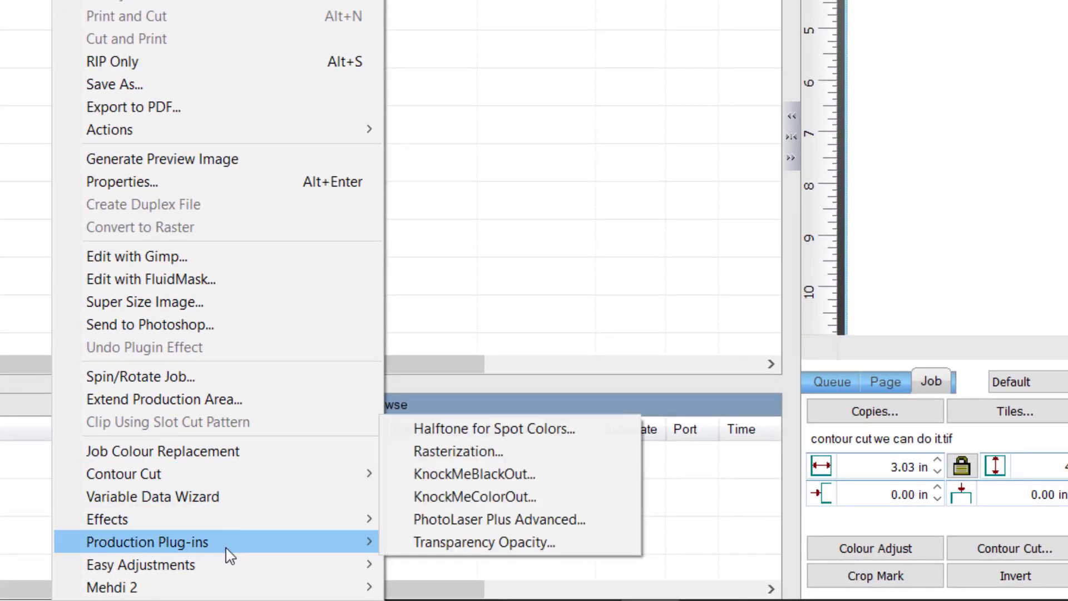
left_click(449, 543)
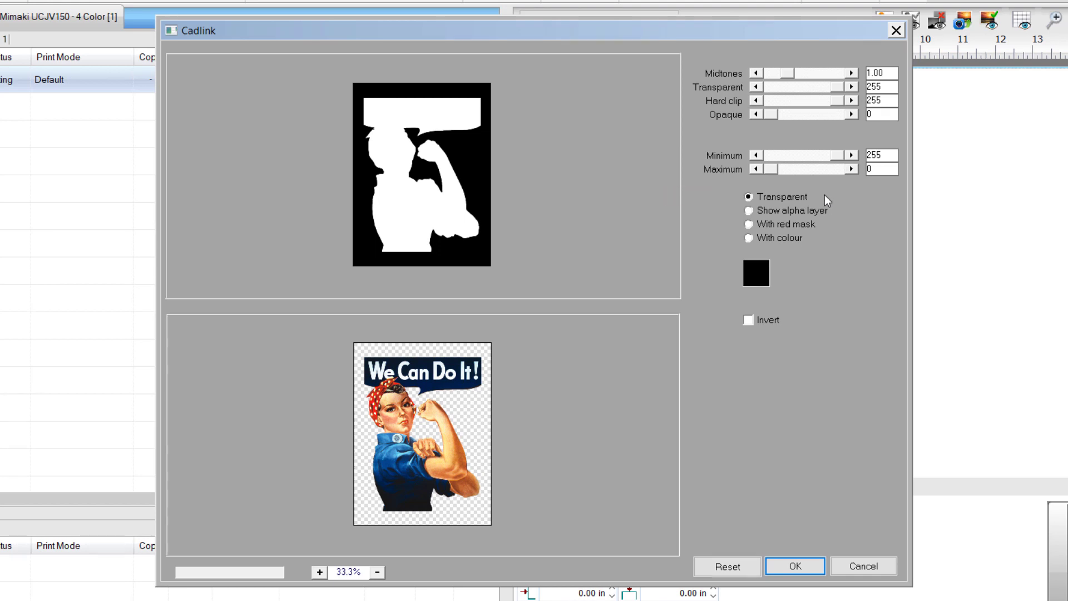
left_click(749, 211)
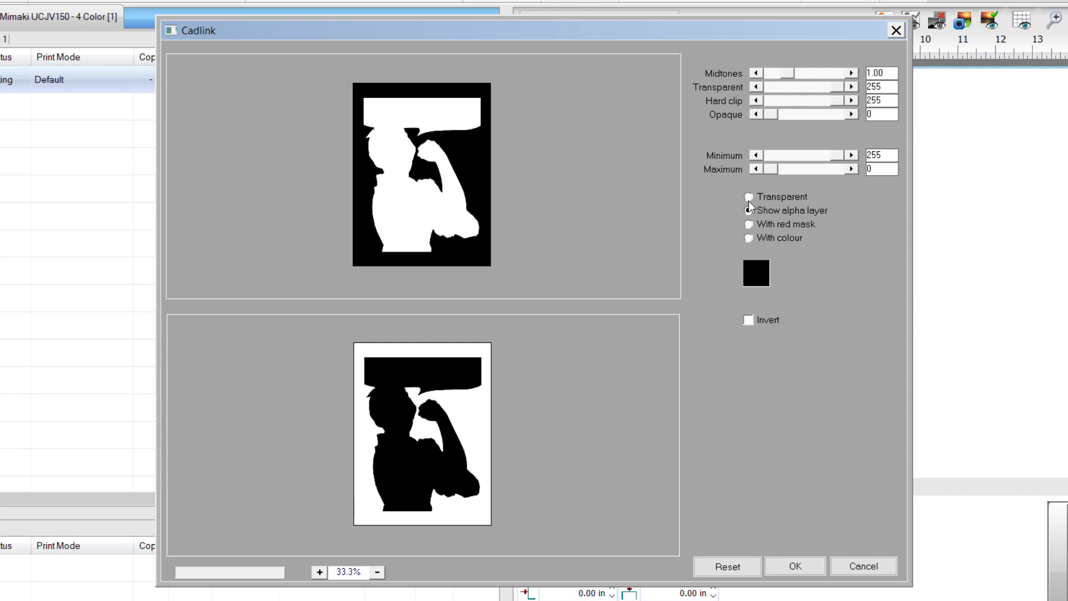
left_click(749, 196)
left_click(858, 565)
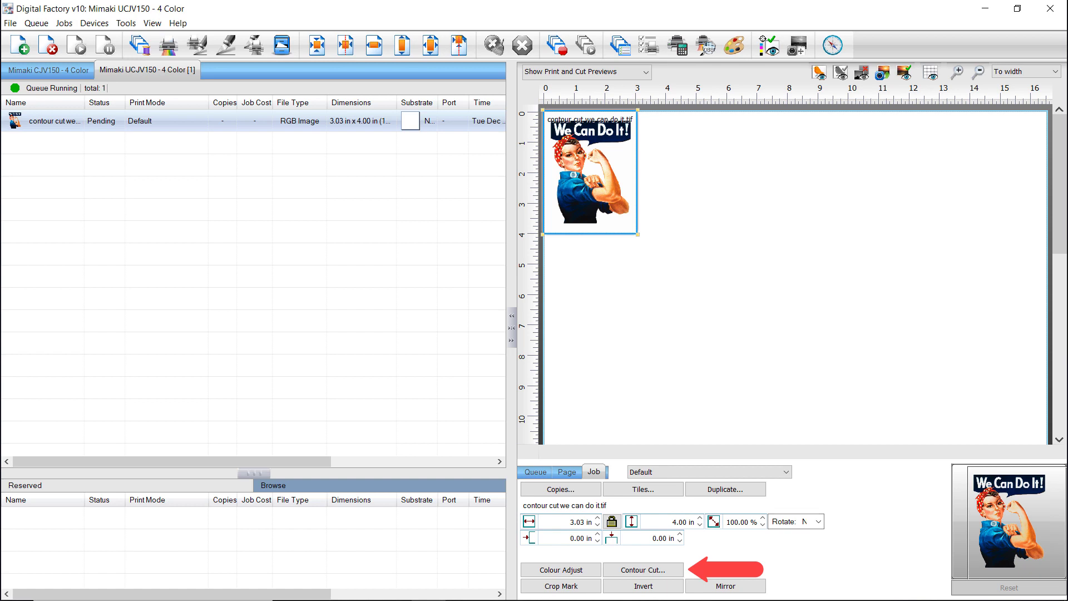
Step: Set the poster job's height to 11.80 in
double_click(684, 522)
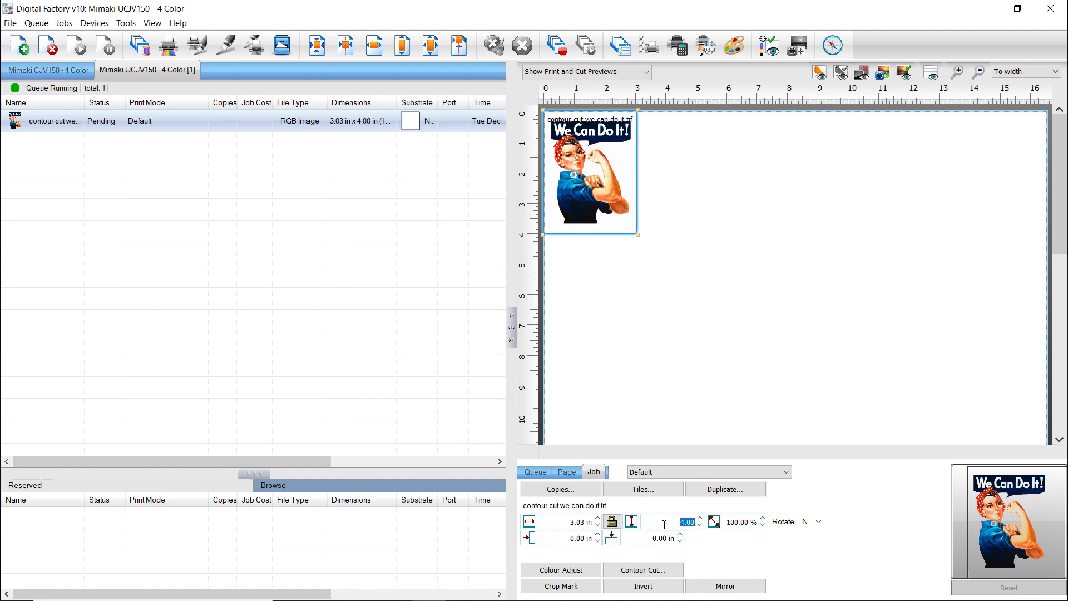
type("11.8")
key("Tab")
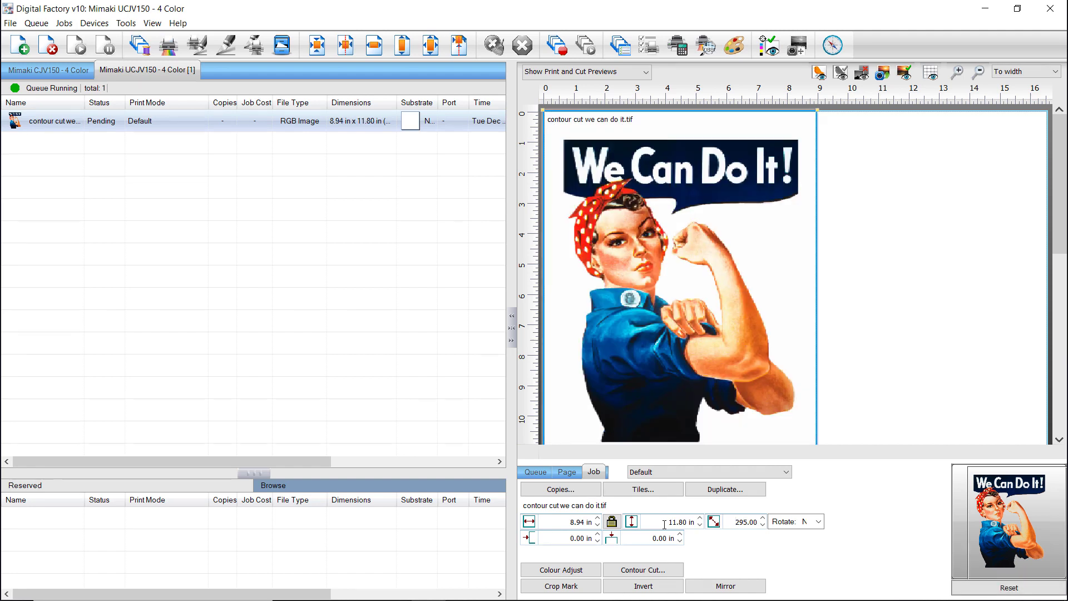
Step: Configure the poster's contour cut with a 0.13 offset, point corners and a black cut line, then apply
left_click(653, 573)
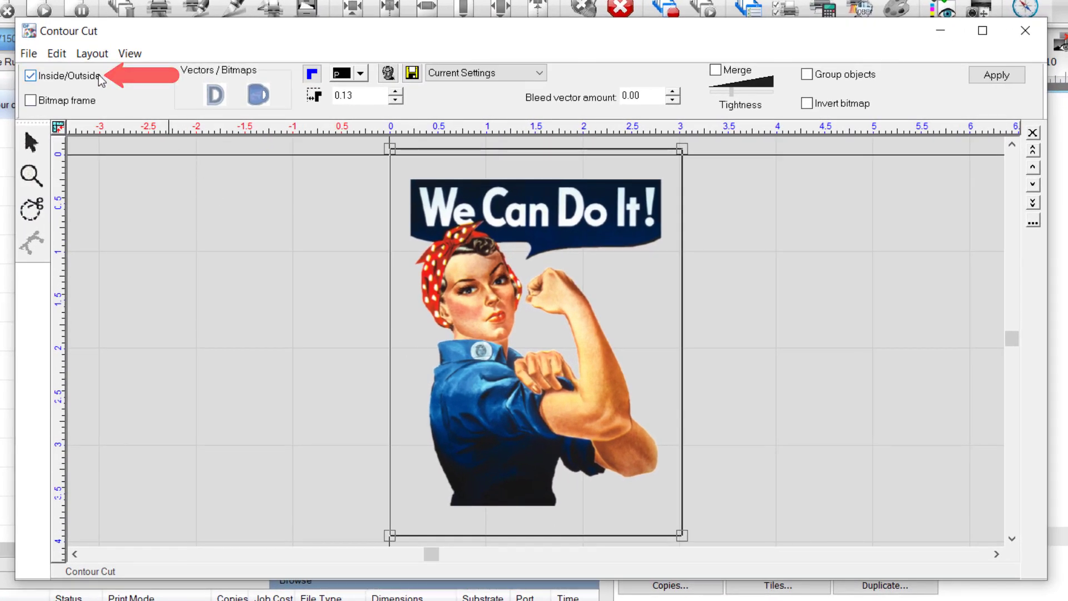
double_click(366, 94)
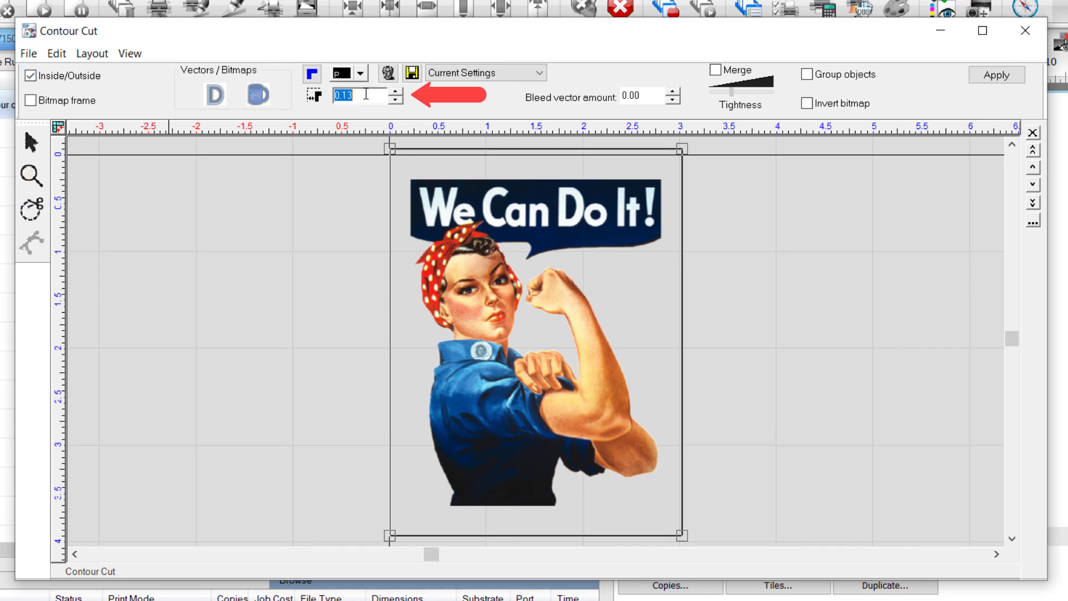
left_click(312, 73)
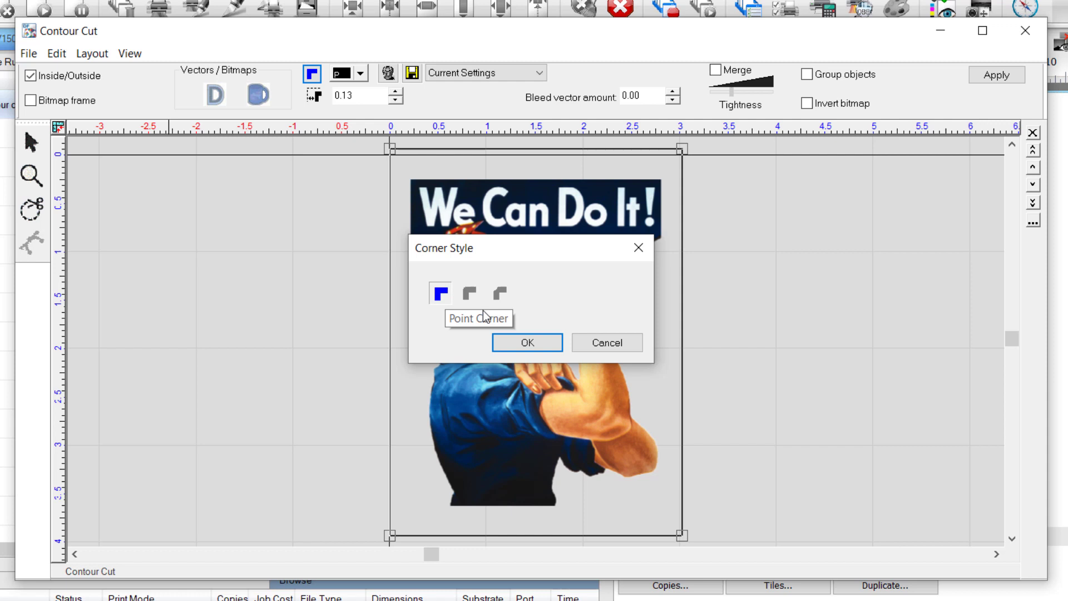
left_click(526, 341)
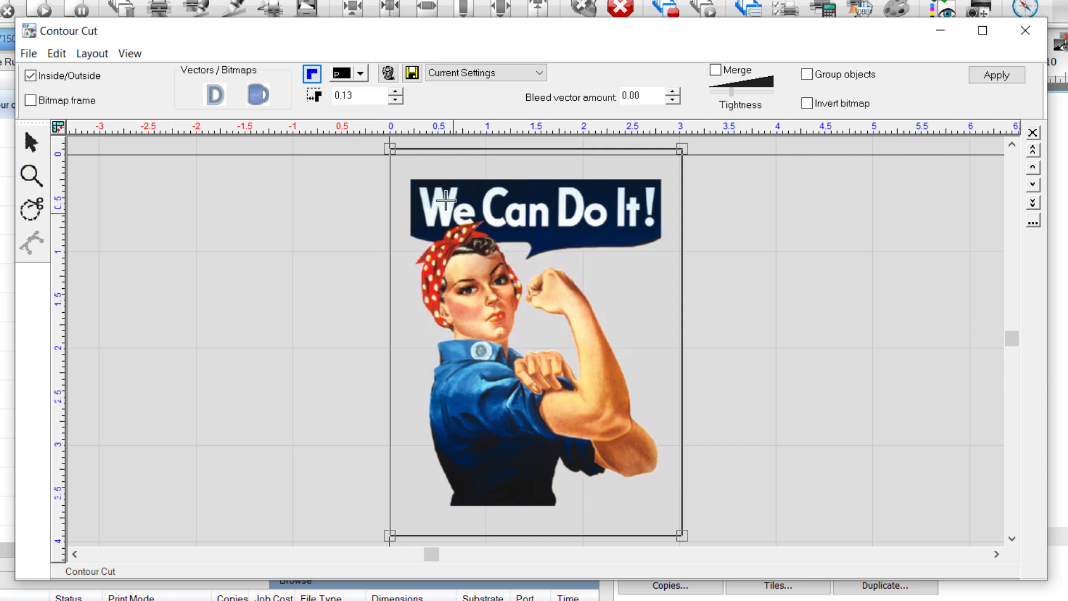
left_click(361, 74)
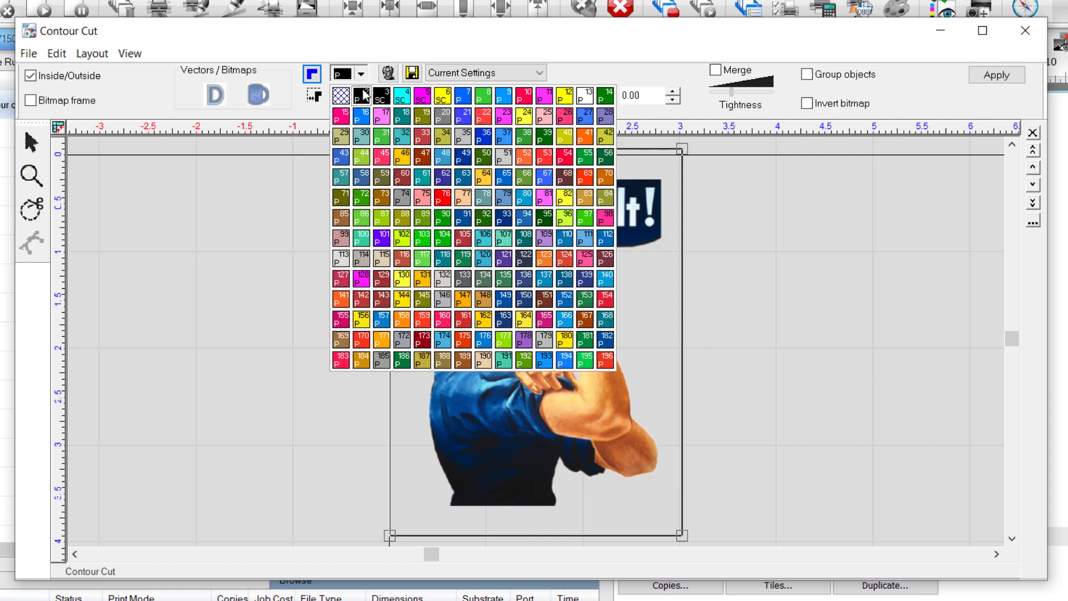
left_click(363, 97)
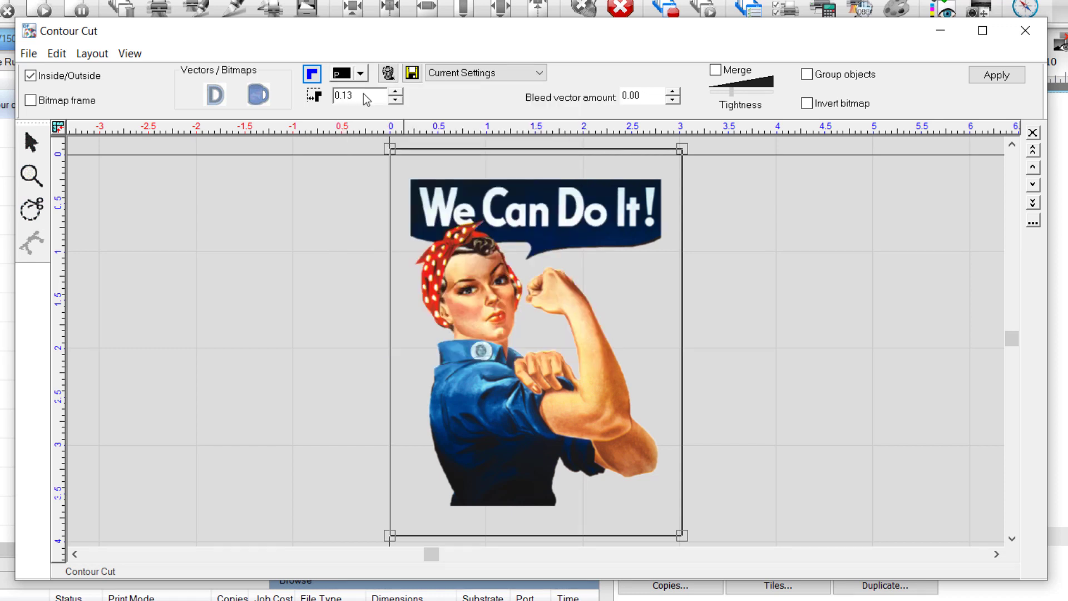
left_click(1000, 79)
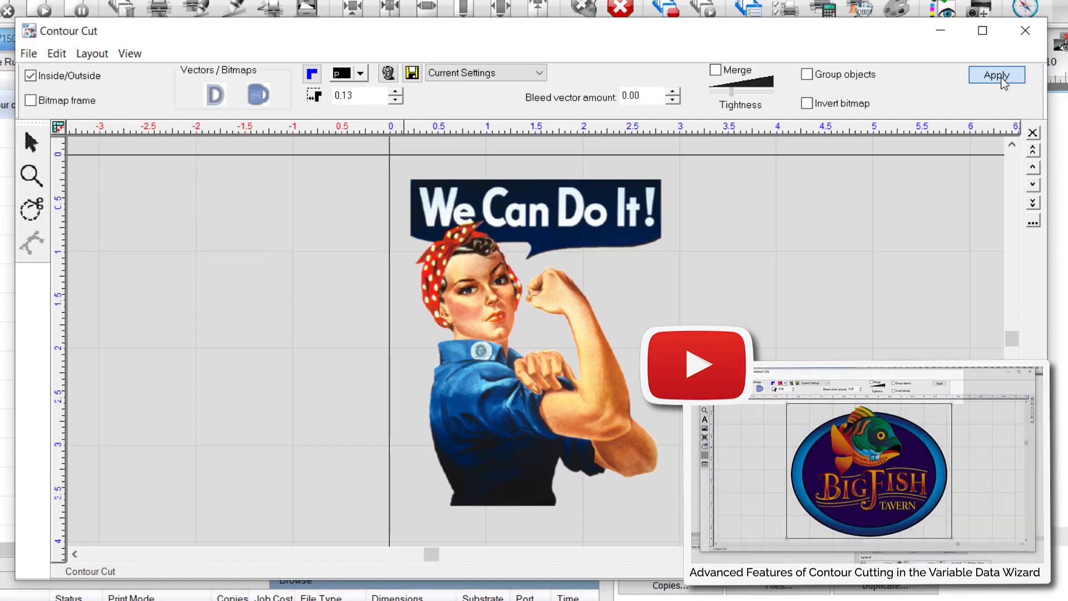
Step: Trace the poster's dashed contour at a Monochrome Filter threshold of 245
left_click(1001, 80)
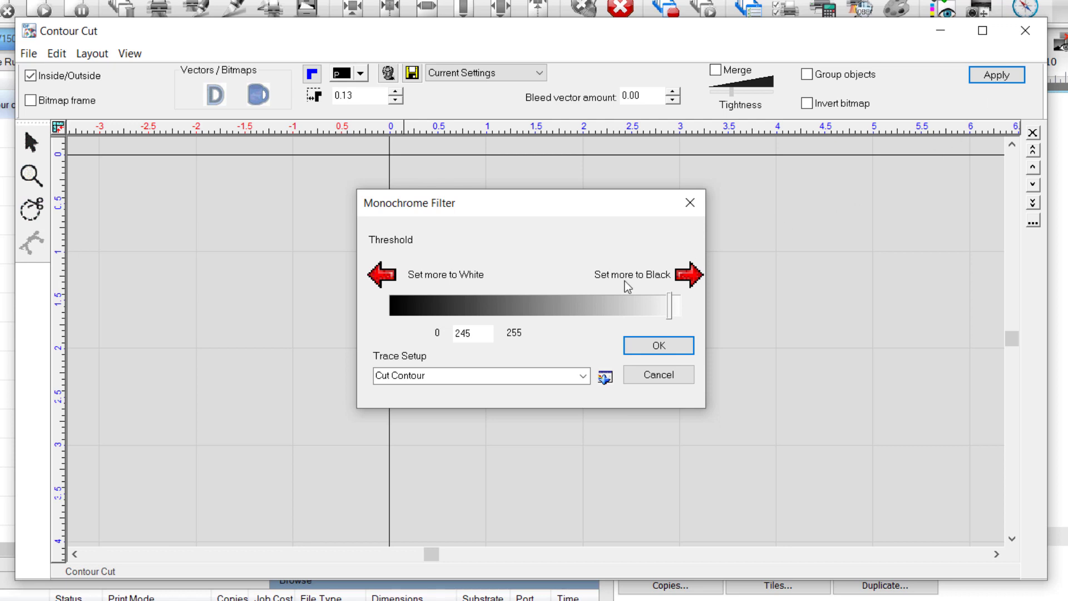
left_click(472, 333)
left_click(650, 347)
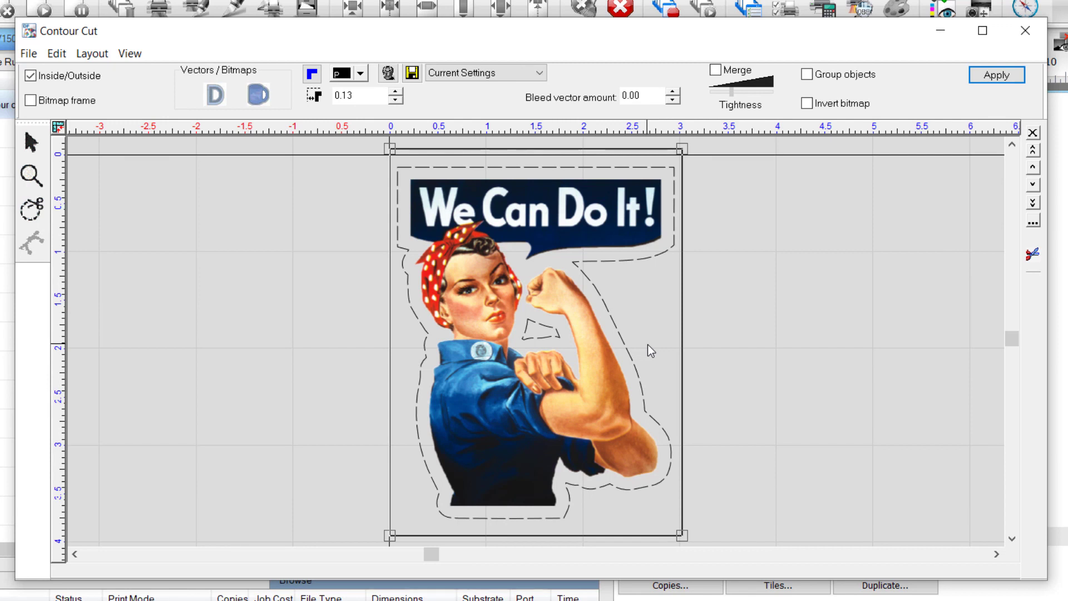
Step: Deselect the image to review the traced cut line, then send the poster job to the queue
left_click(802, 298)
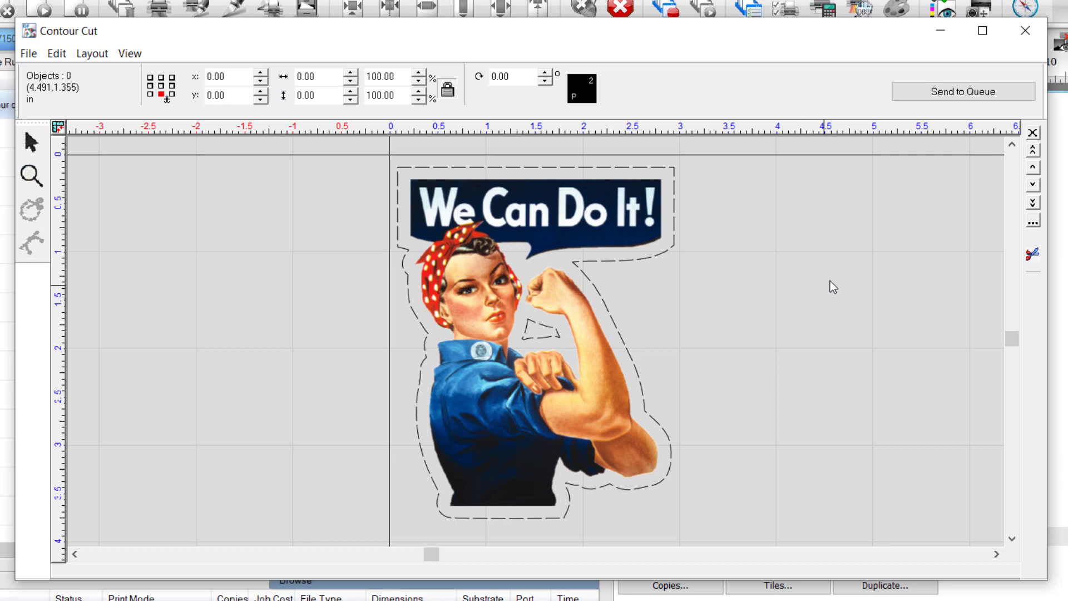
left_click(926, 92)
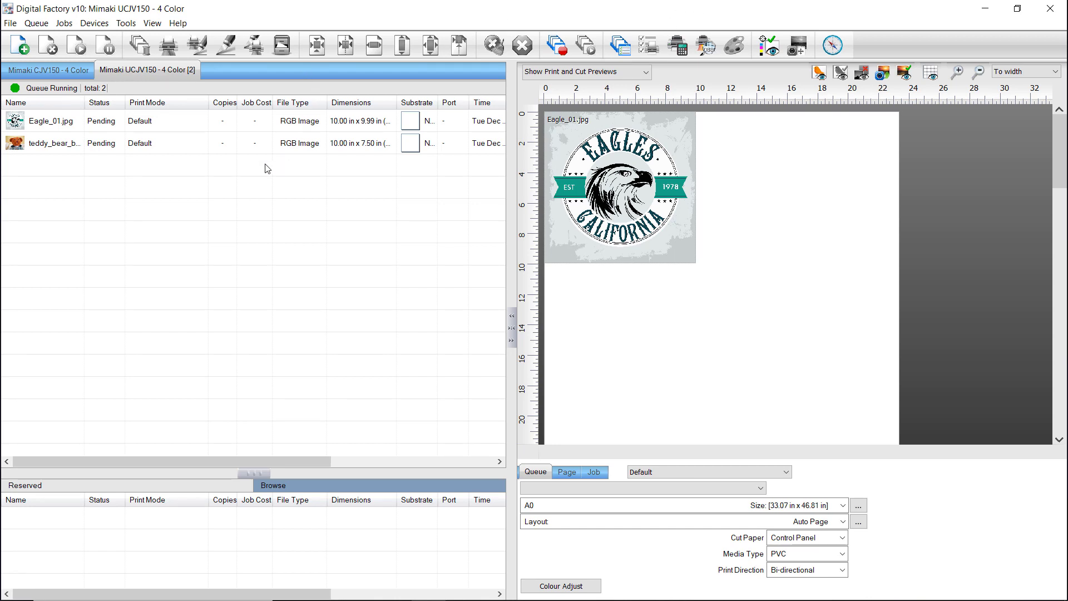
Step: Set the width of both the Eagle_01.jpg and teddy bear jobs to 19.7 in
left_click(169, 122)
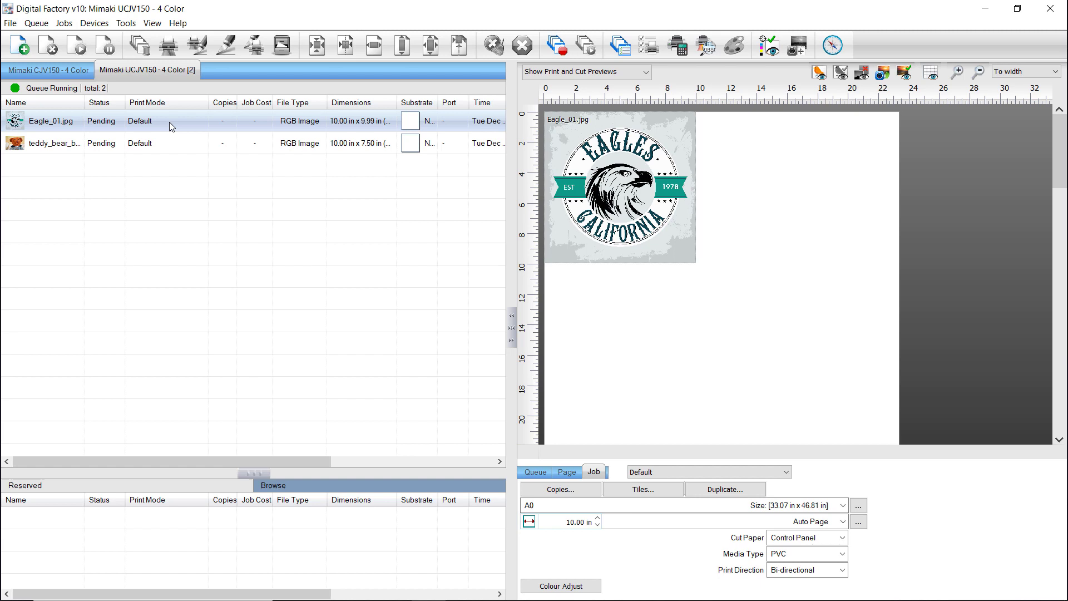
left_click(585, 520)
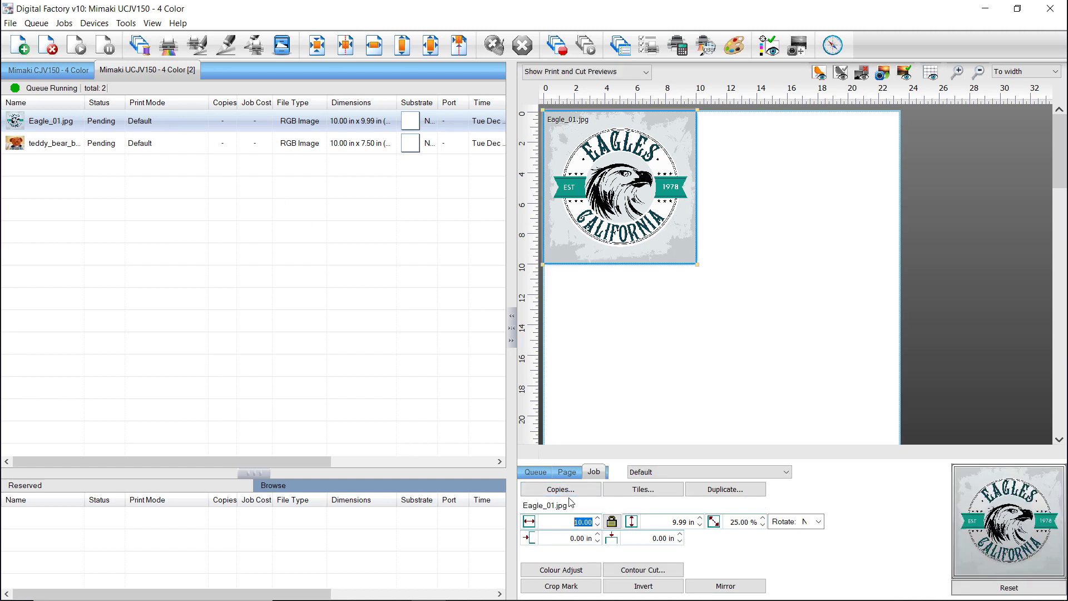
type("19.7")
key("Return")
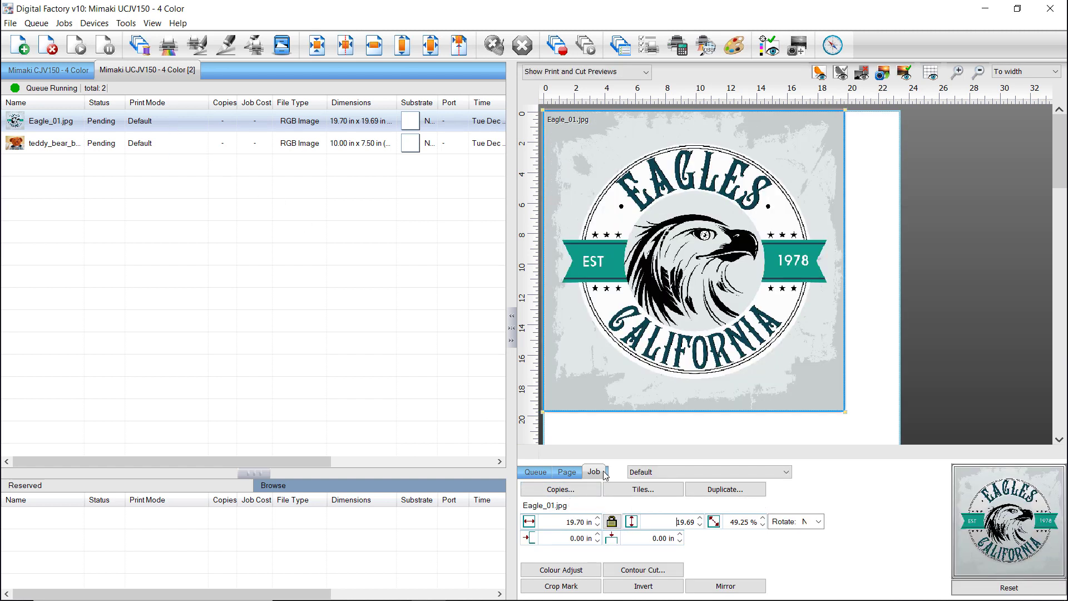
left_click(150, 146)
left_click(565, 521)
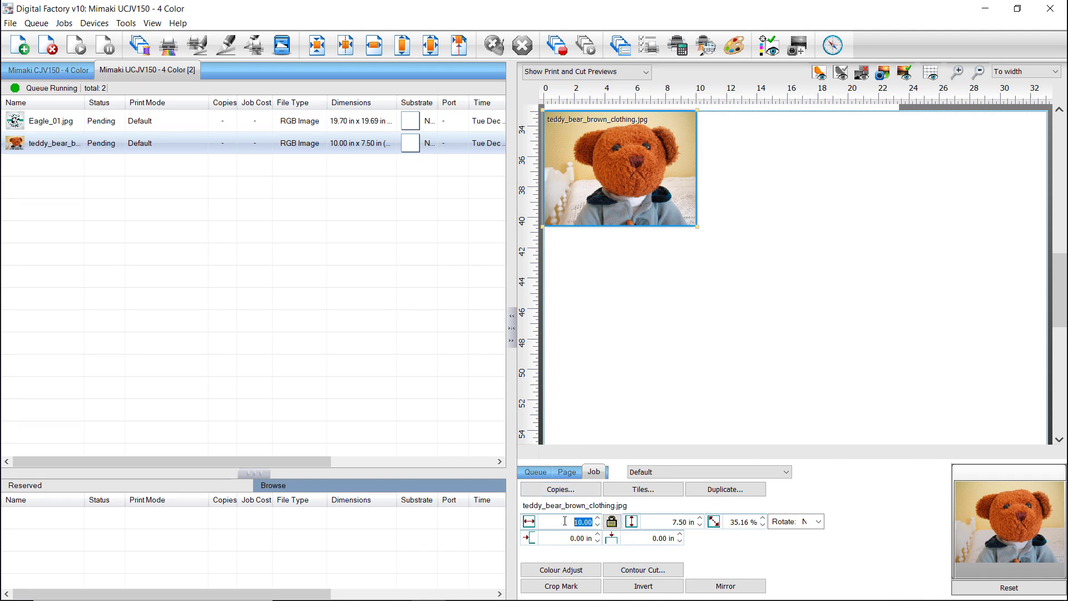
type("19.7")
key("Return")
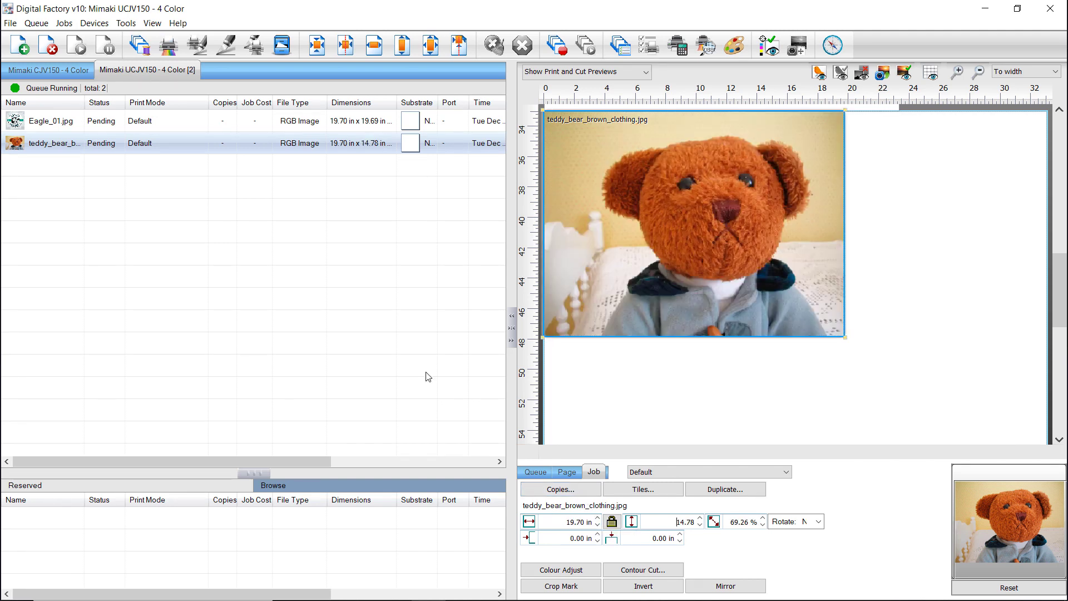
Step: Open the Eagle_01.jpg job in Fluid Mask Lite with Edit with FluidMask
left_click(200, 121)
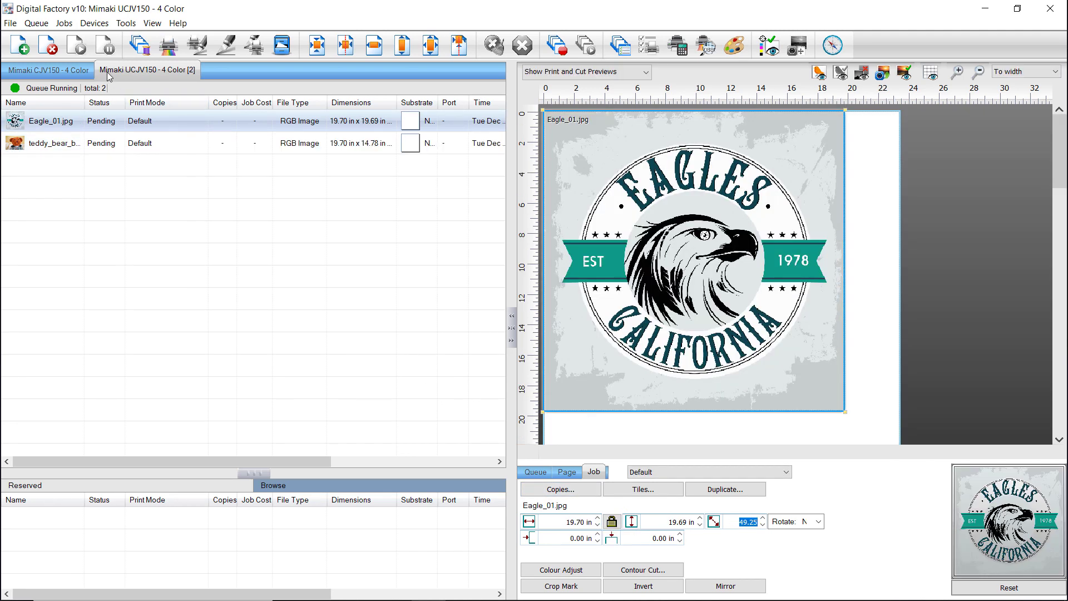
left_click(69, 24)
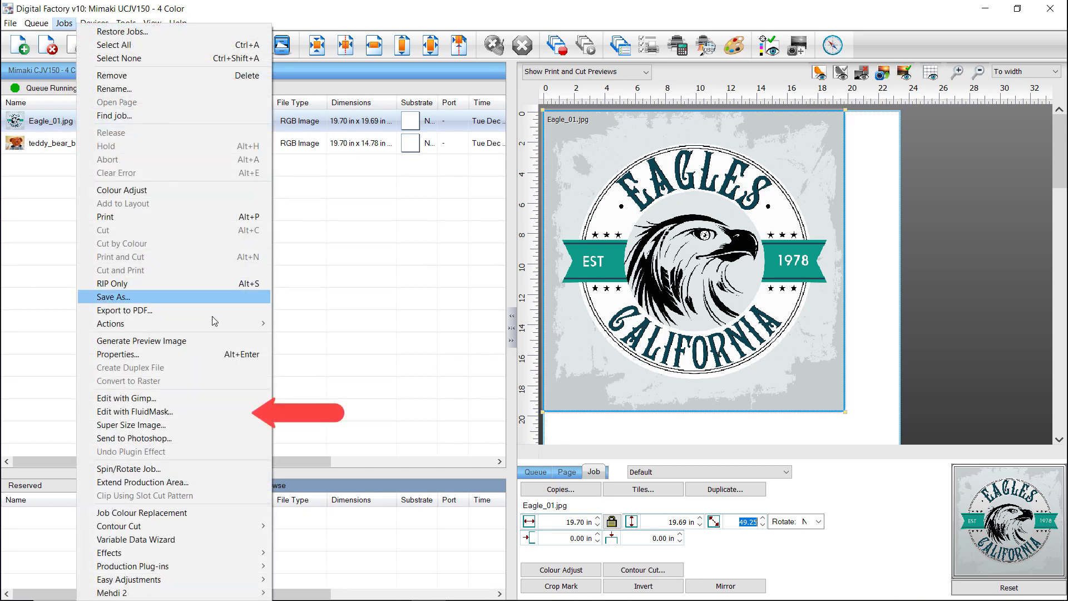
left_click(205, 411)
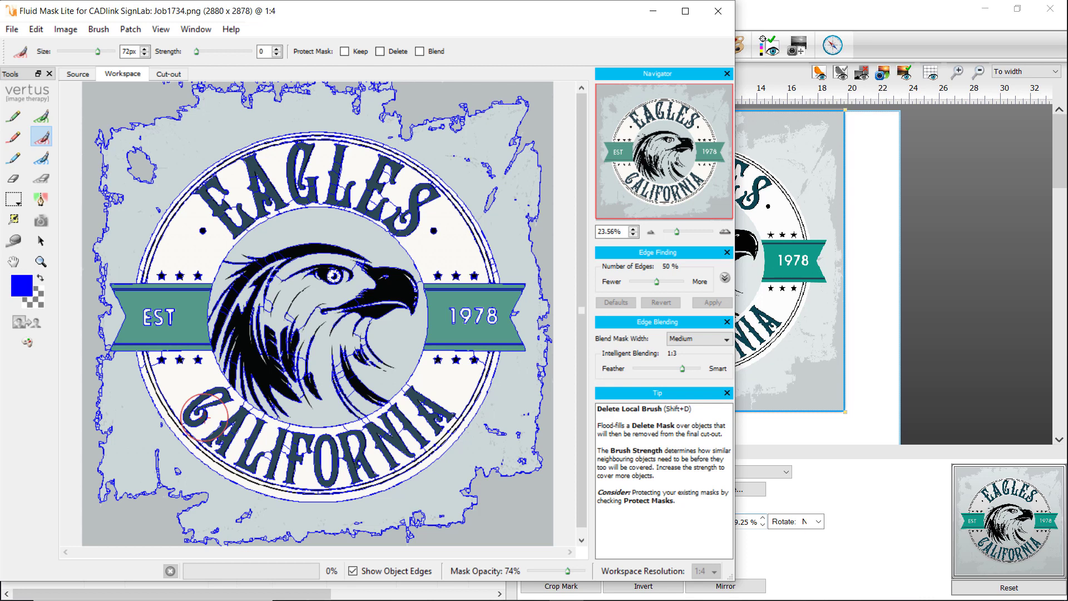
Step: Bring up the Color Workspace and plot its histogram by Hue
left_click(26, 342)
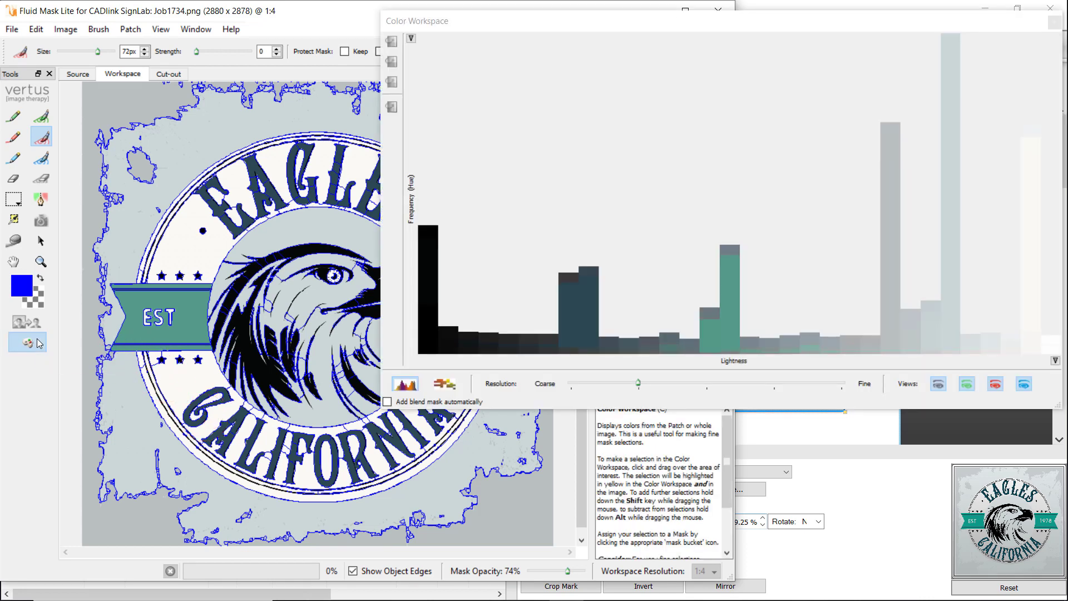
left_click(667, 34)
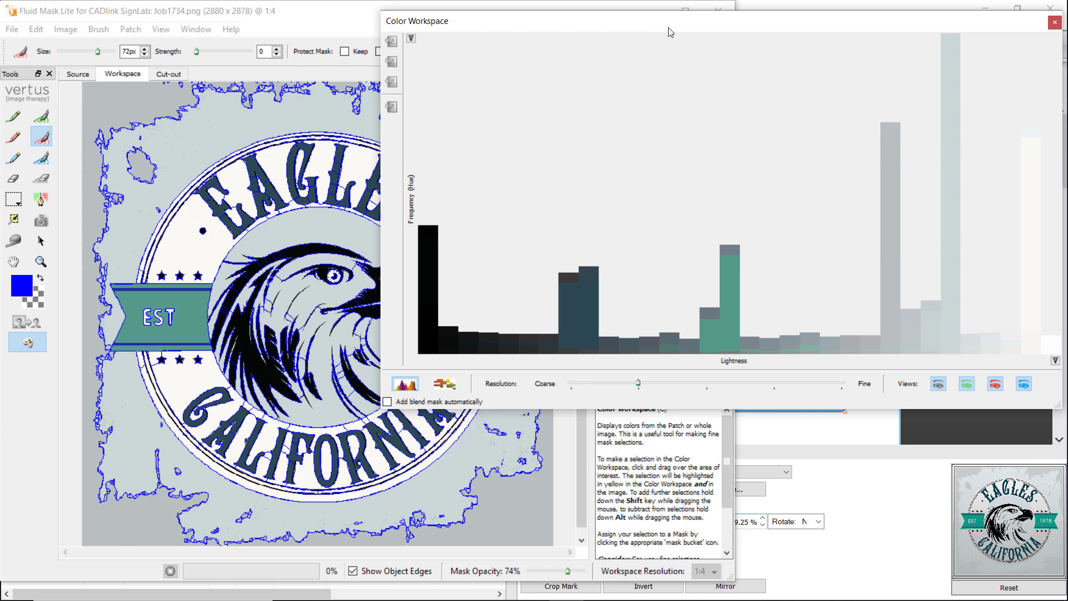
left_click(450, 387)
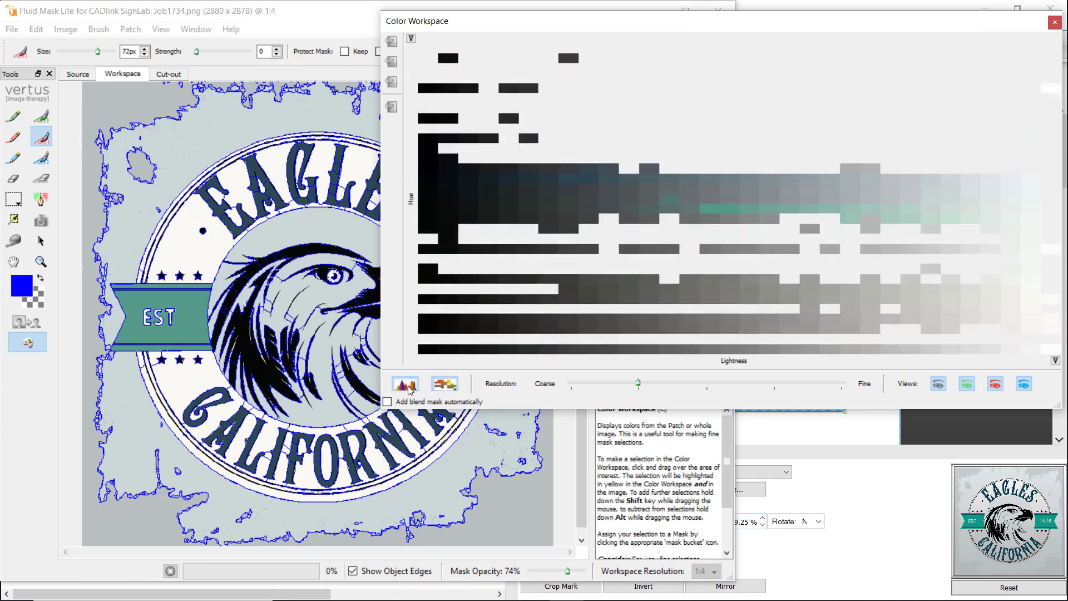
left_click(408, 387)
left_click(448, 388)
left_click(409, 386)
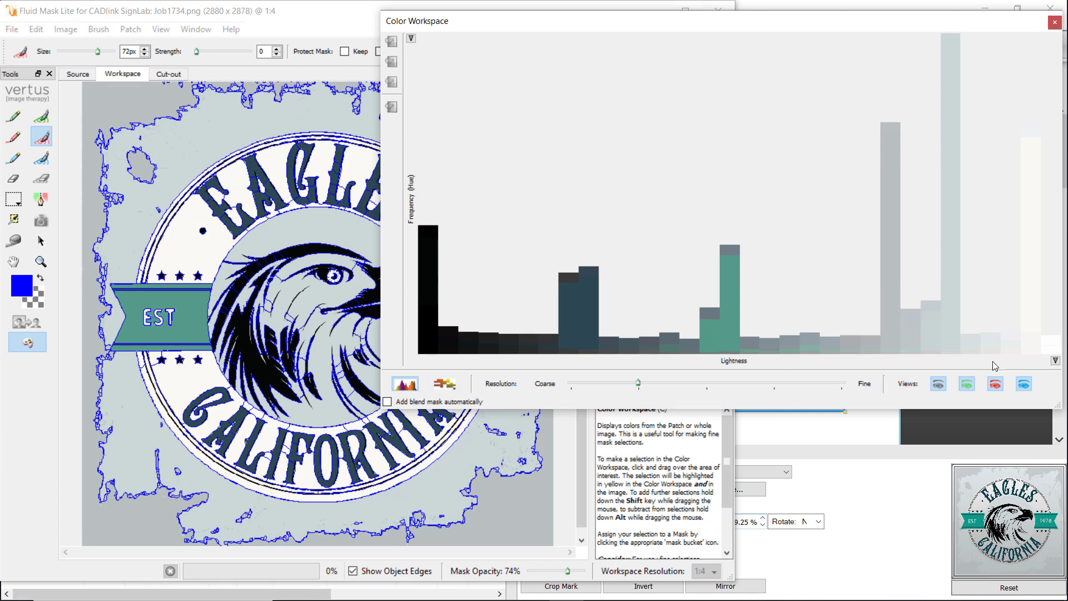
left_click(1054, 361)
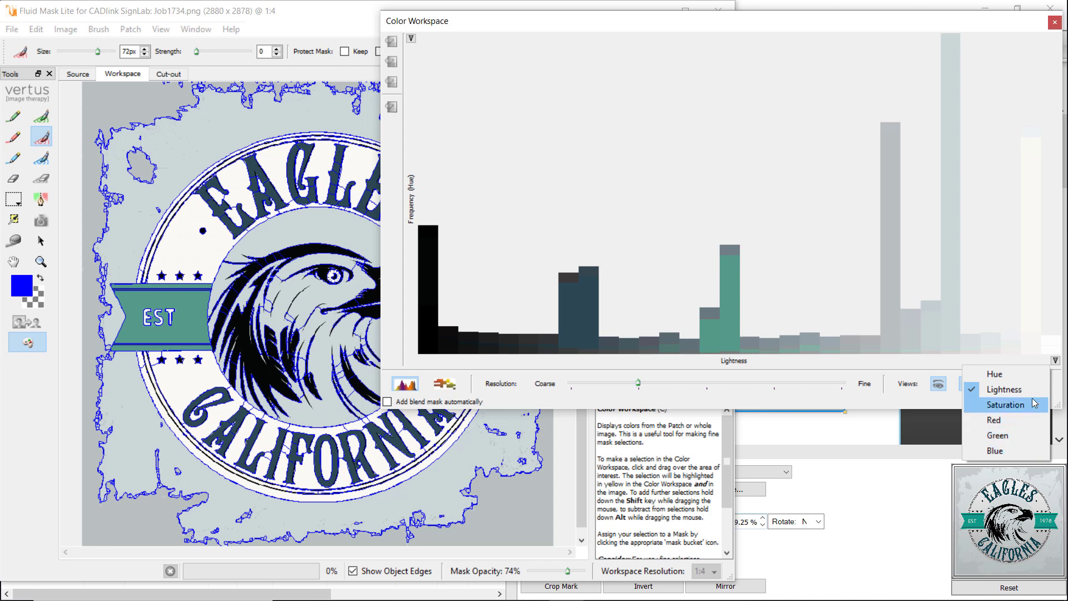
left_click(1029, 379)
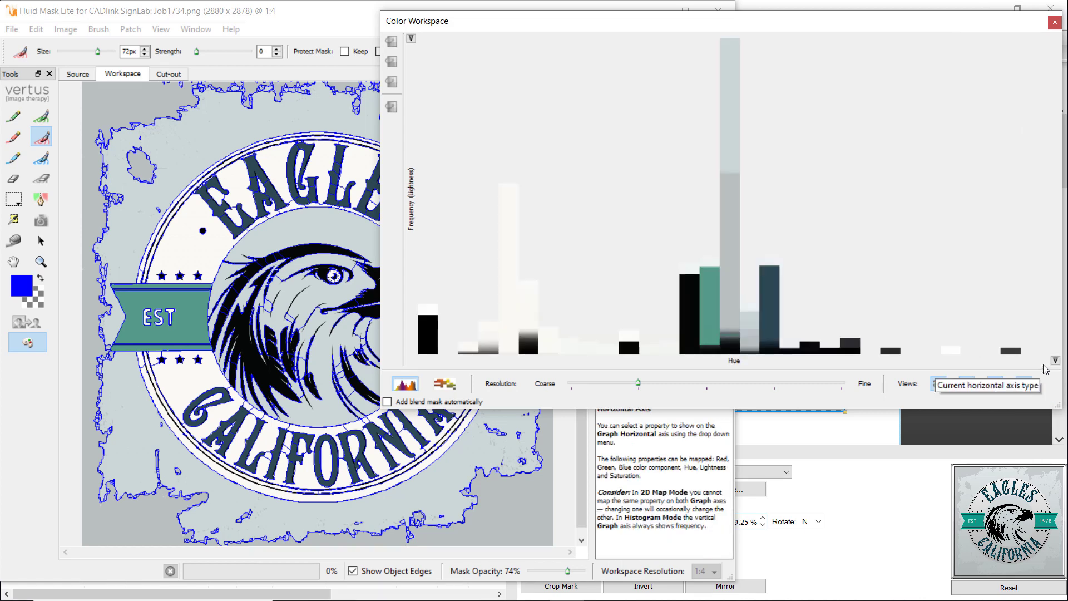
Step: Sample the light grey-blue background and assign its hue a delete mask
left_click(14, 219)
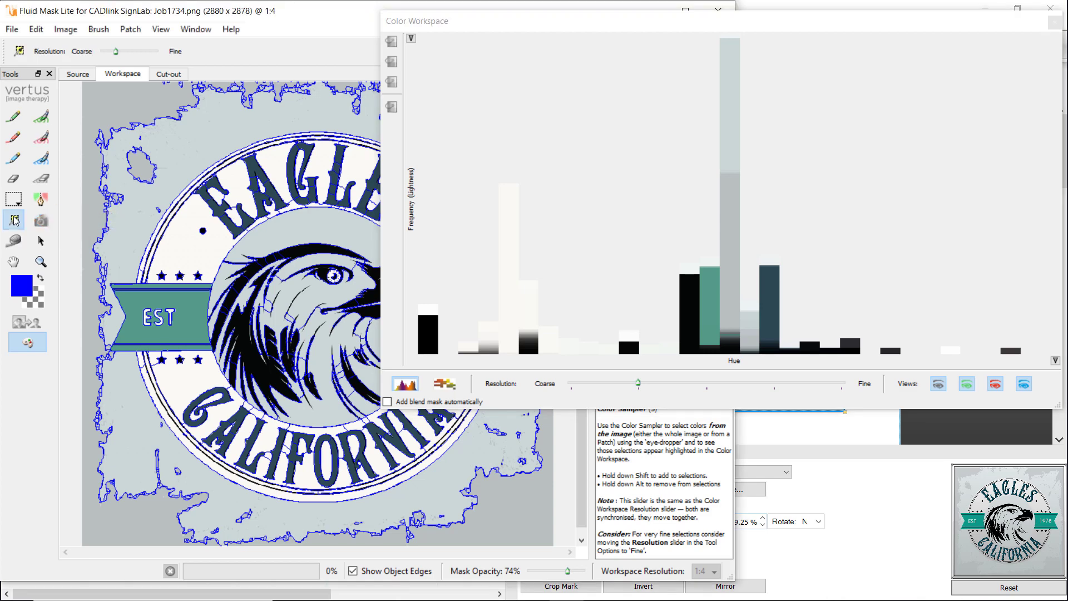
left_click(195, 142)
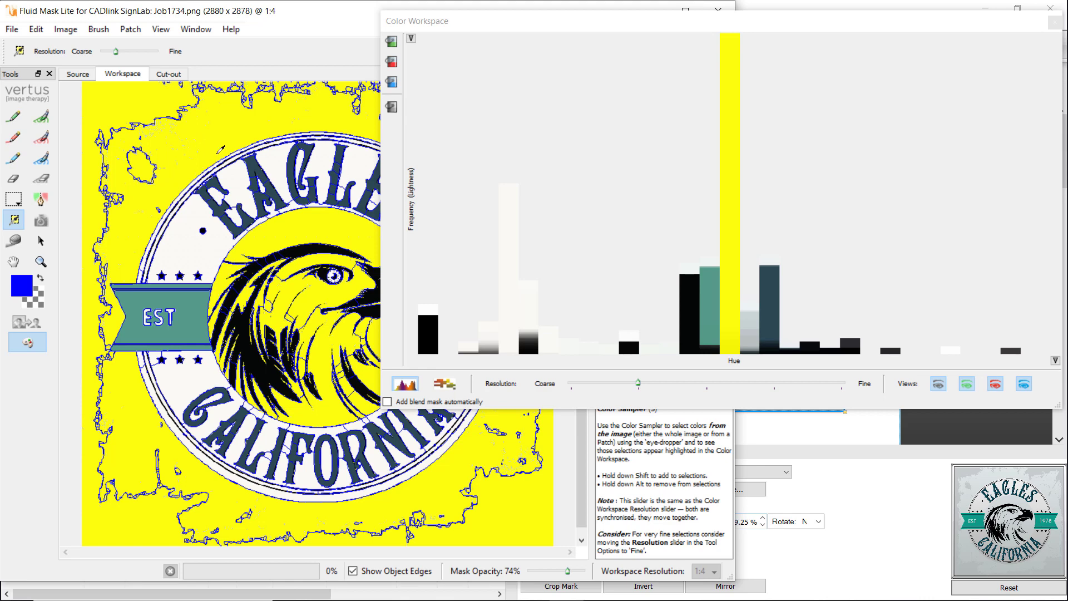
left_click(747, 326)
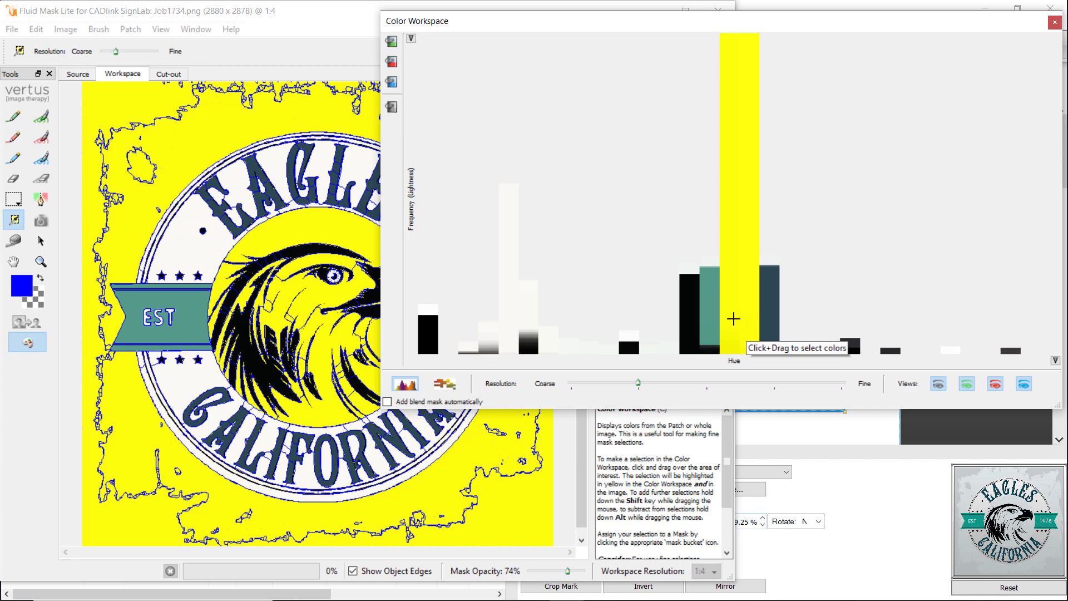
left_click(393, 62)
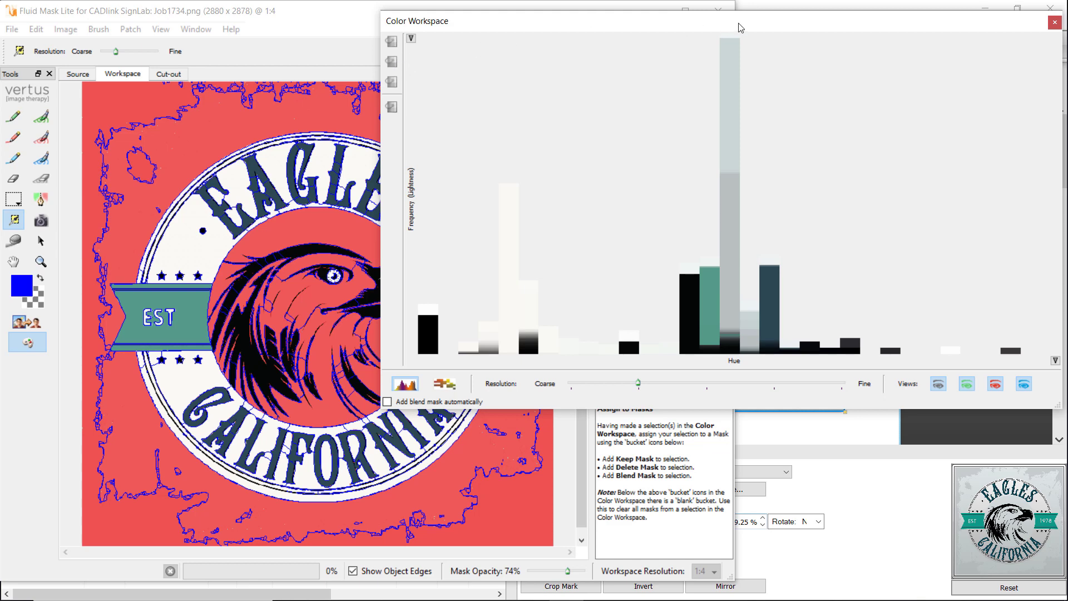
Step: Close the Color Workspace and auto-fill the remaining logo areas with a keep mask
left_click(1053, 24)
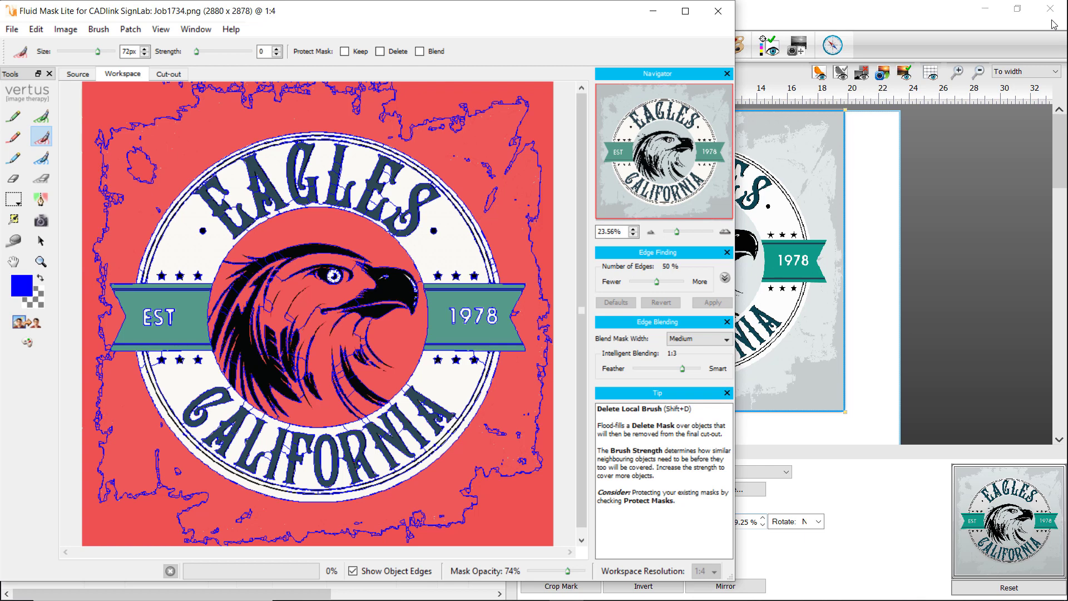
left_click(65, 29)
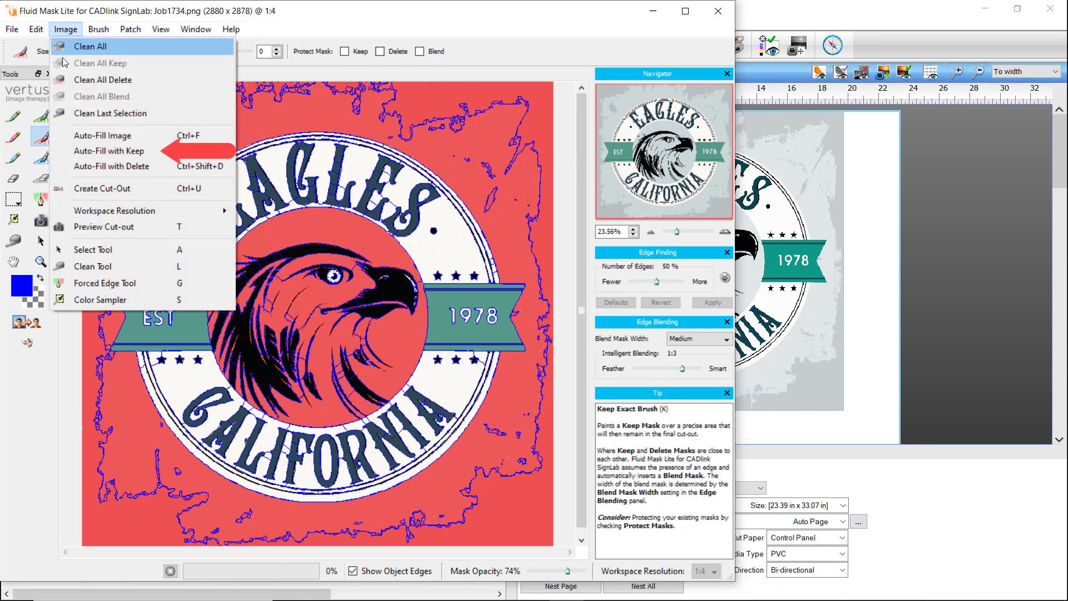
left_click(59, 153)
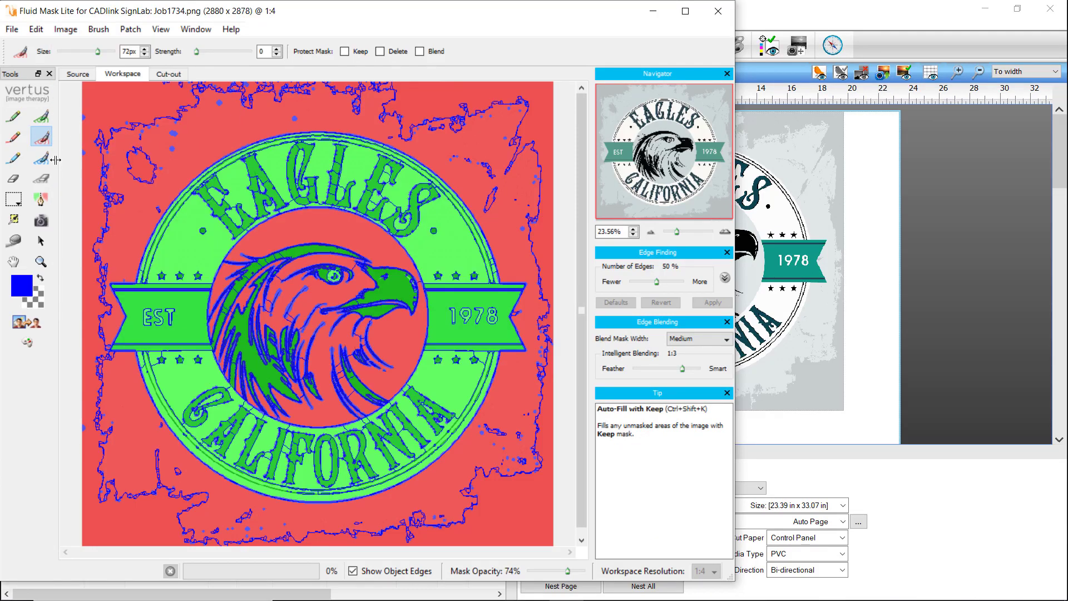
Step: Create the eagle logo cut-out and preview it on transparent and blue backgrounds
left_click(40, 323)
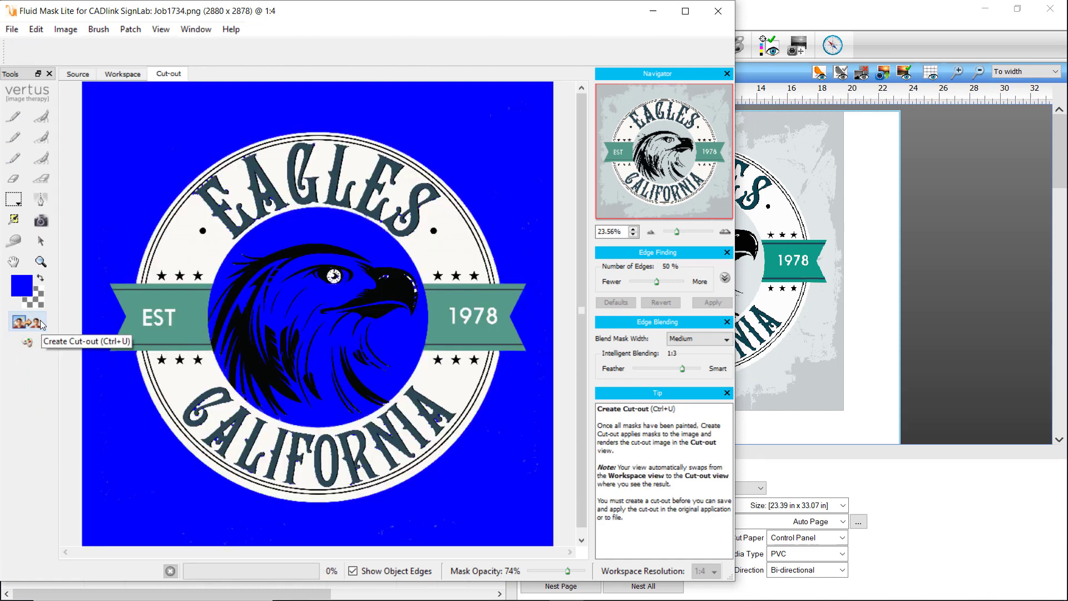
left_click(40, 279)
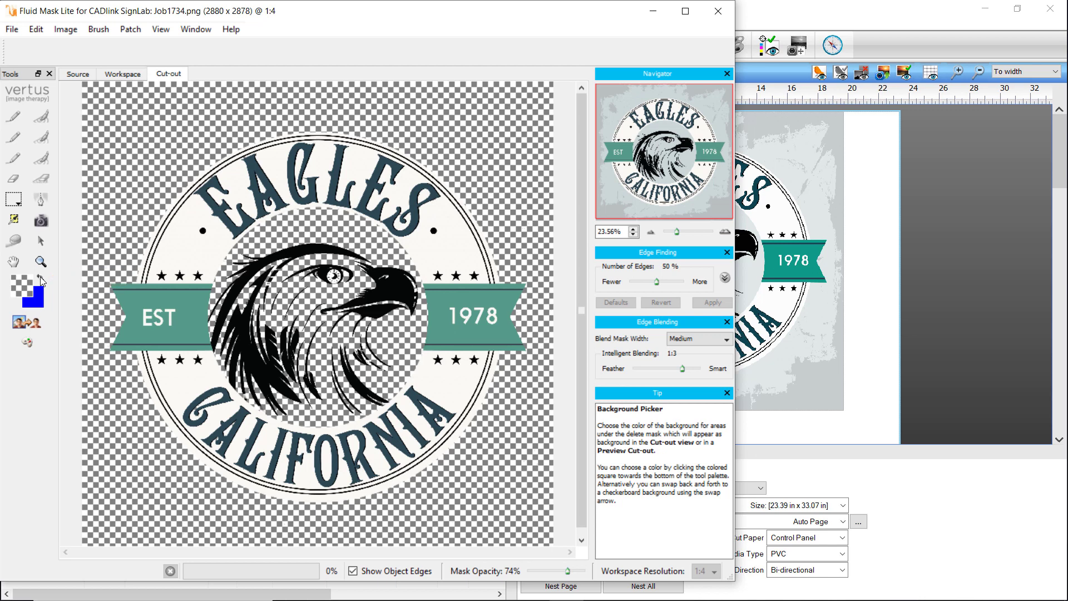
left_click(41, 279)
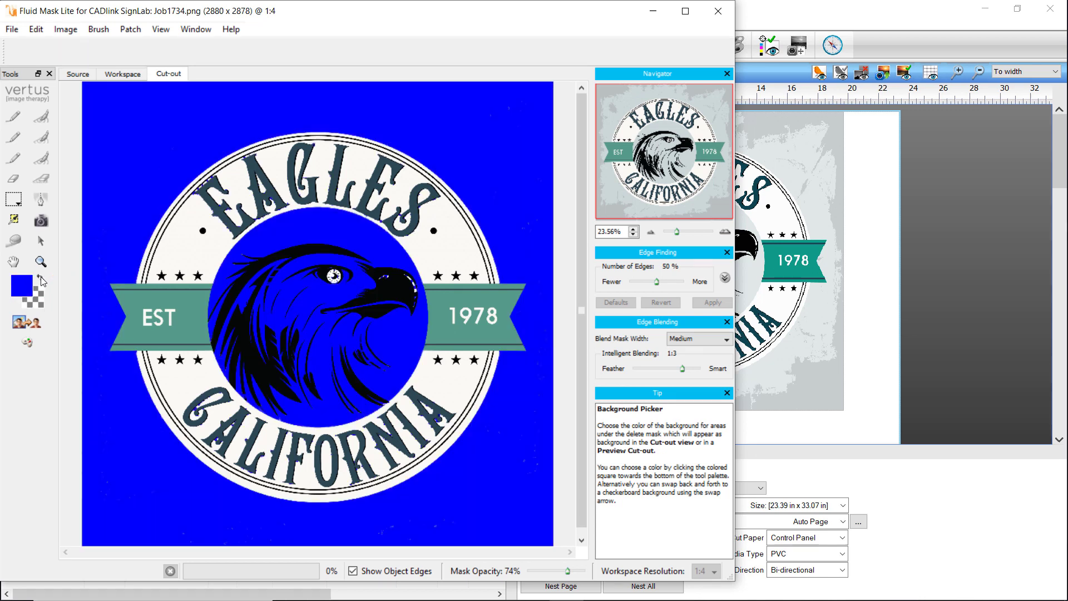
left_click(15, 32)
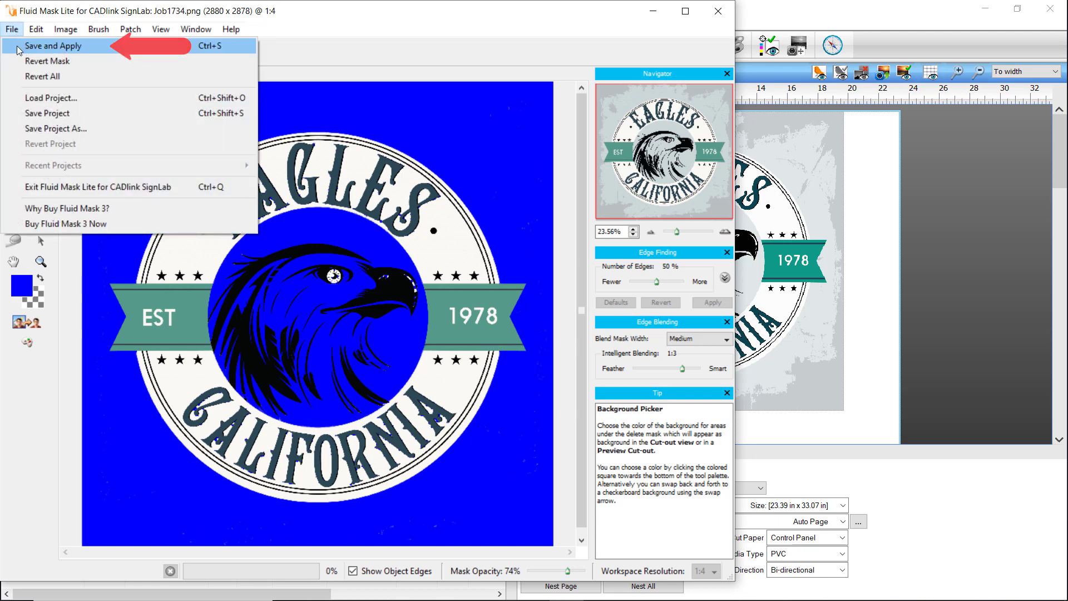
Step: Save the eagle cut-out back to Digital Factory and open the teddy bear job in Fluid Mask
left_click(18, 50)
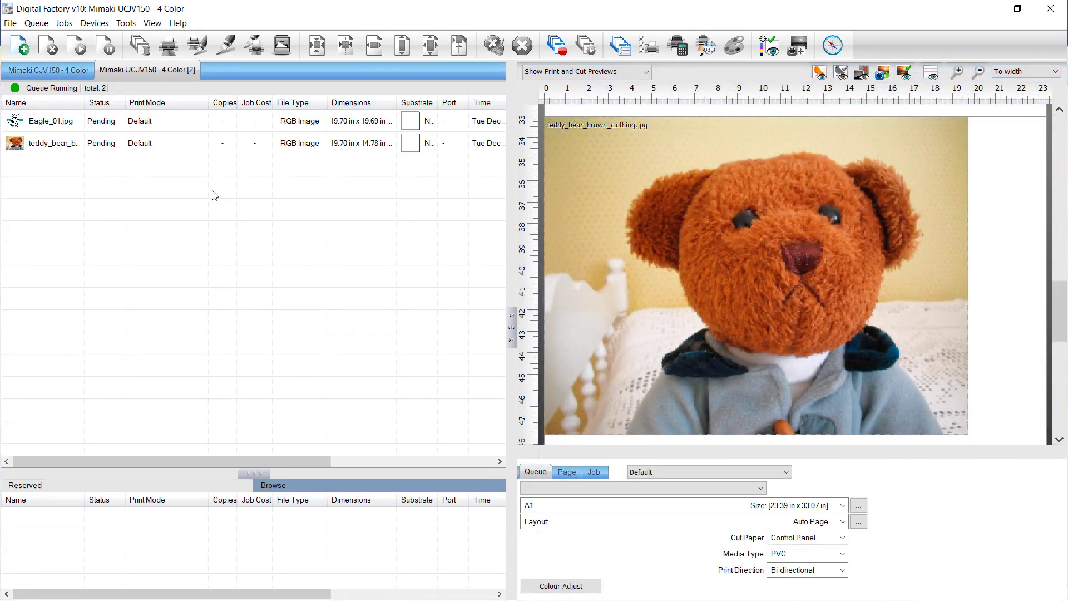
left_click(154, 143)
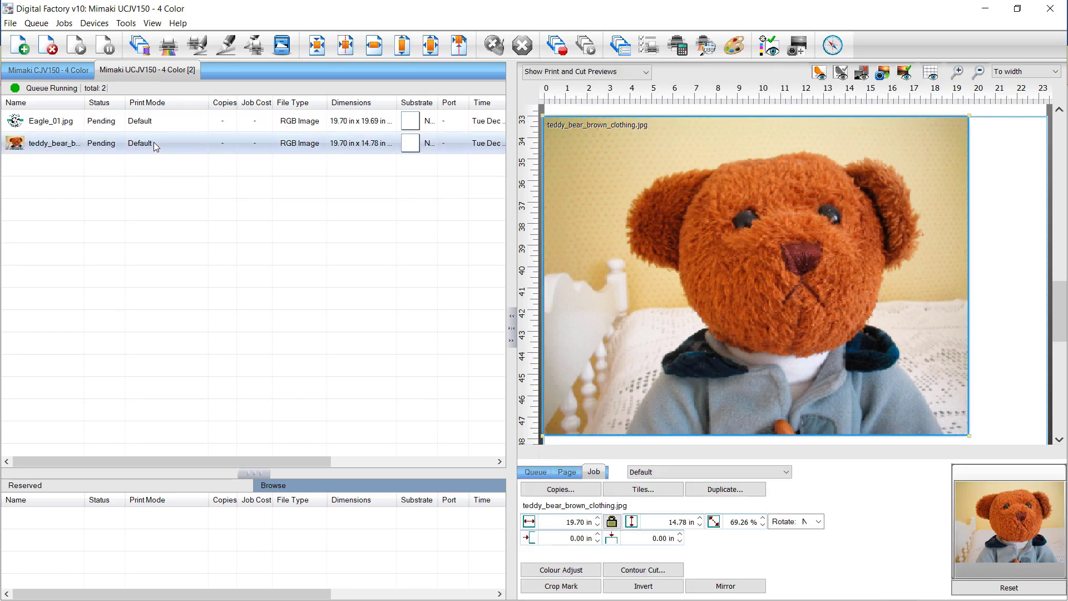
left_click(64, 23)
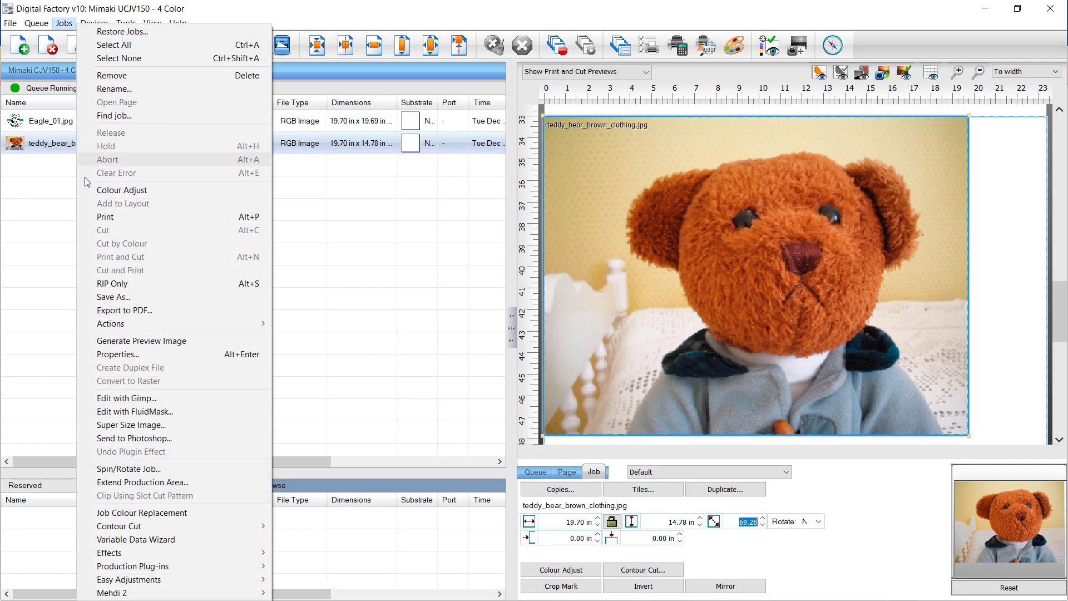
left_click(85, 411)
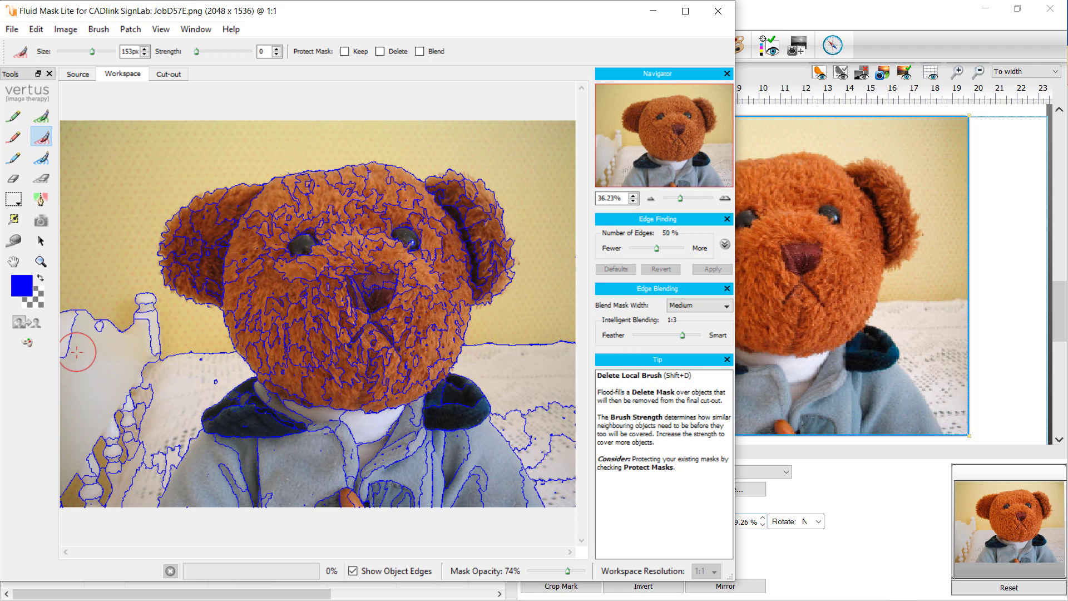
Step: Enlarge the brush size to 153px
left_click_drag(92, 51, 84, 51)
double_click(125, 51)
type("153")
key("Return")
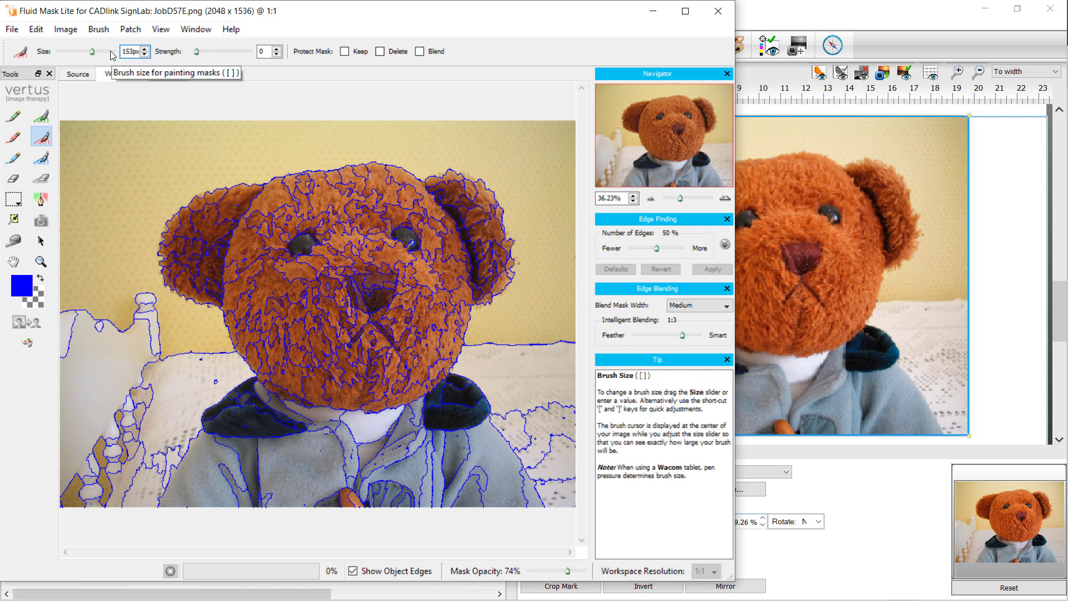
Step: Paint a delete mask over the yellow wall and bedding around the teddy bear
left_click(111, 166)
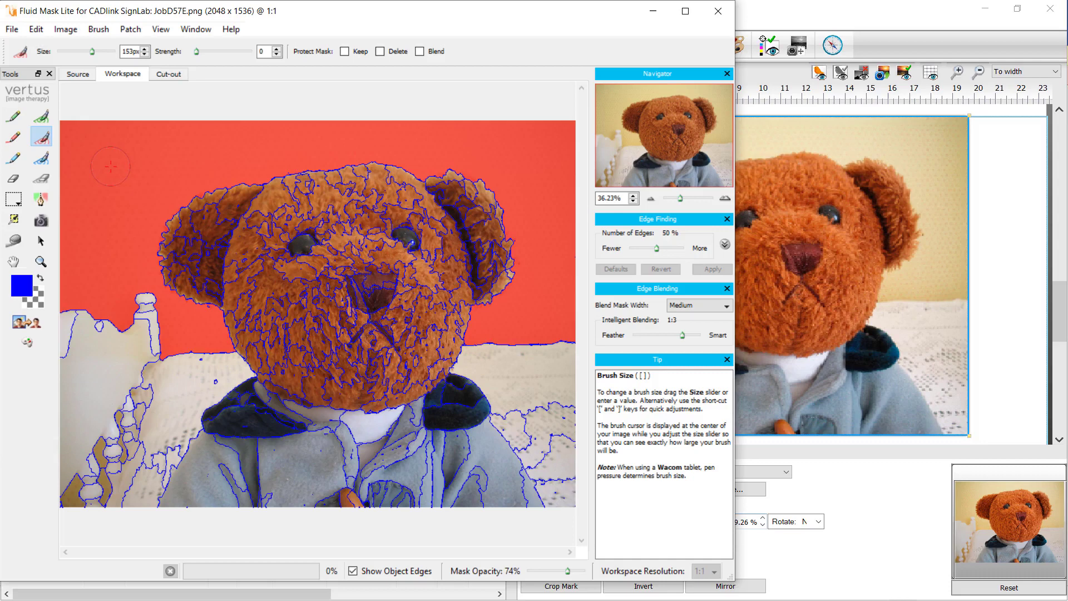
mouse_move(110, 177)
left_mouse_down()
mouse_move(88, 363)
mouse_move(71, 334)
mouse_move(135, 324)
mouse_move(152, 366)
mouse_move(131, 426)
mouse_move(146, 426)
mouse_move(139, 478)
mouse_move(149, 457)
mouse_move(172, 467)
left_mouse_up()
mouse_move(567, 356)
left_mouse_down()
mouse_move(560, 382)
mouse_move(567, 470)
mouse_move(527, 424)
left_mouse_up()
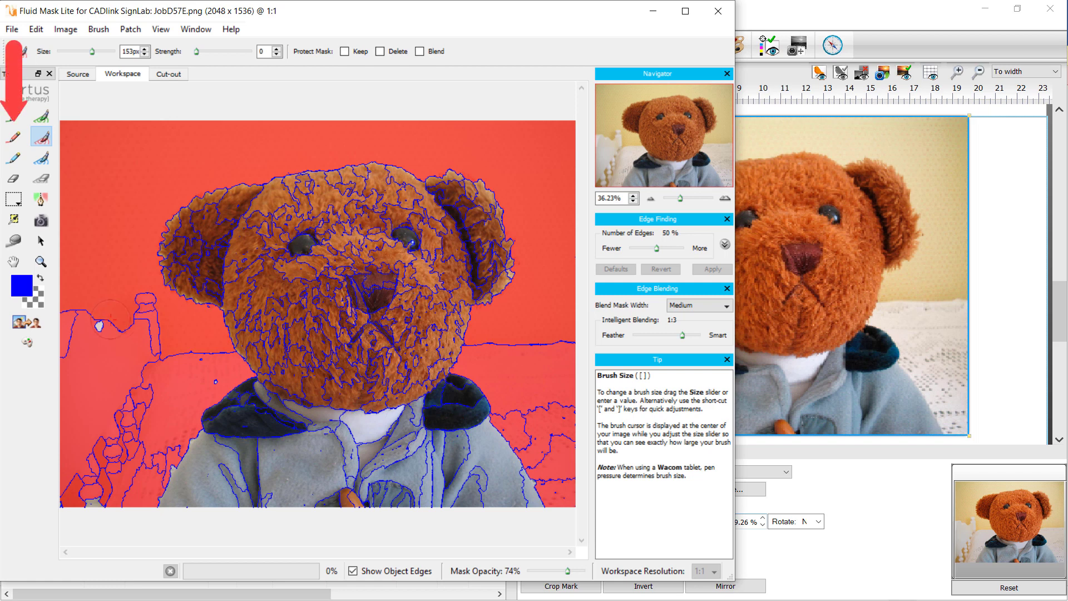
left_click(15, 138)
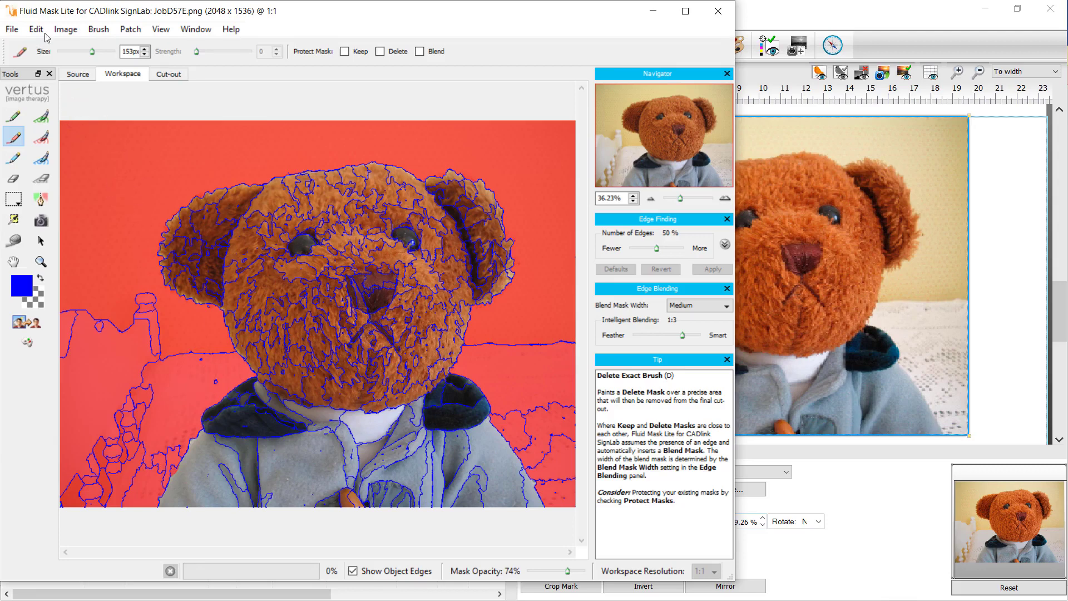
Step: Auto-fill the bear with a keep mask and create its cut-out on a transparent background
left_click(64, 30)
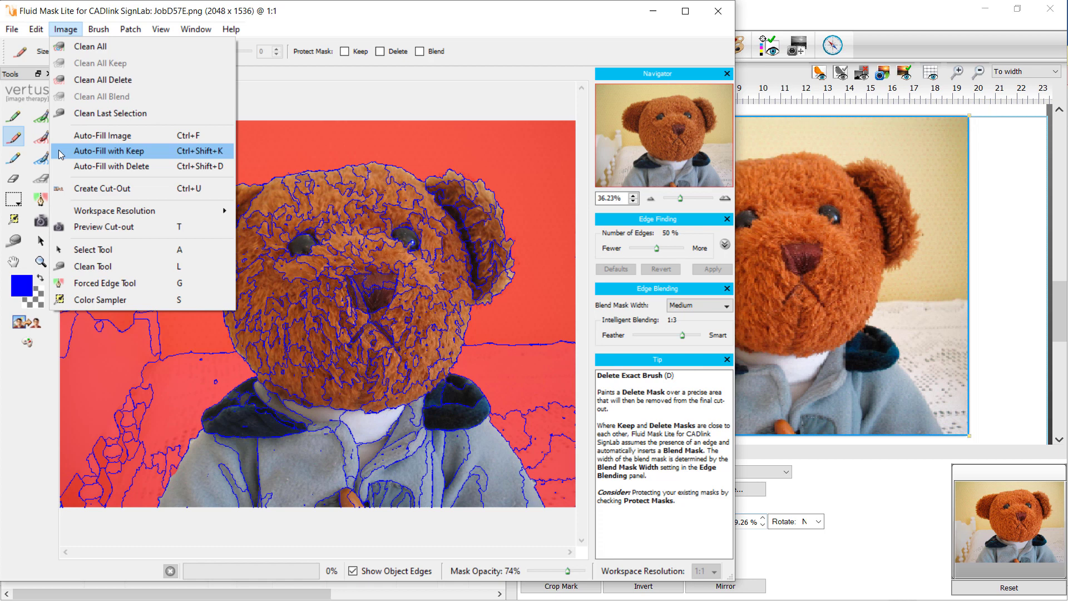
left_click(100, 151)
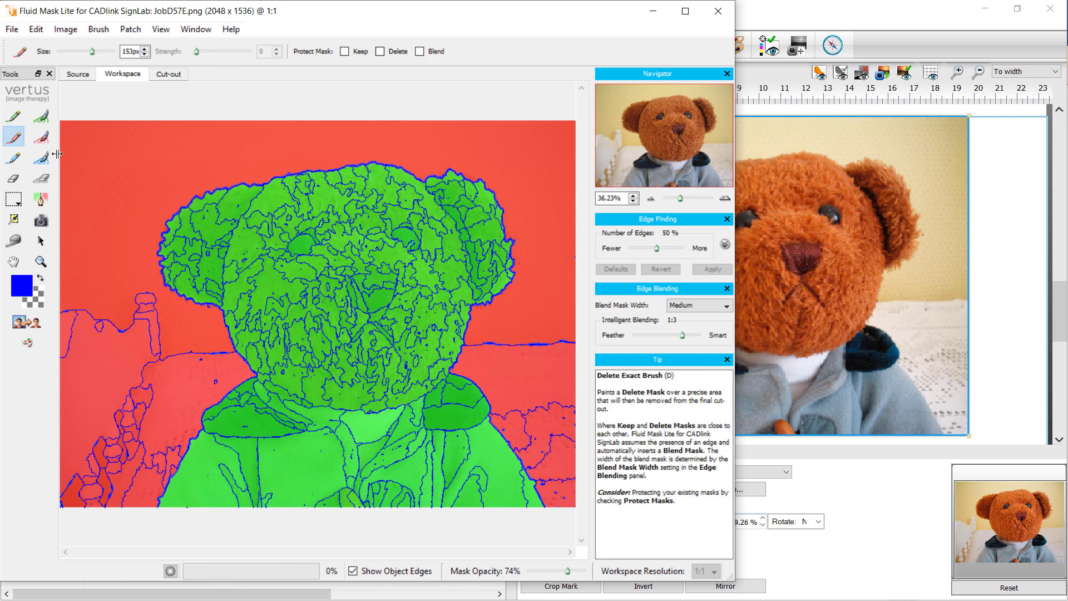
left_click(41, 278)
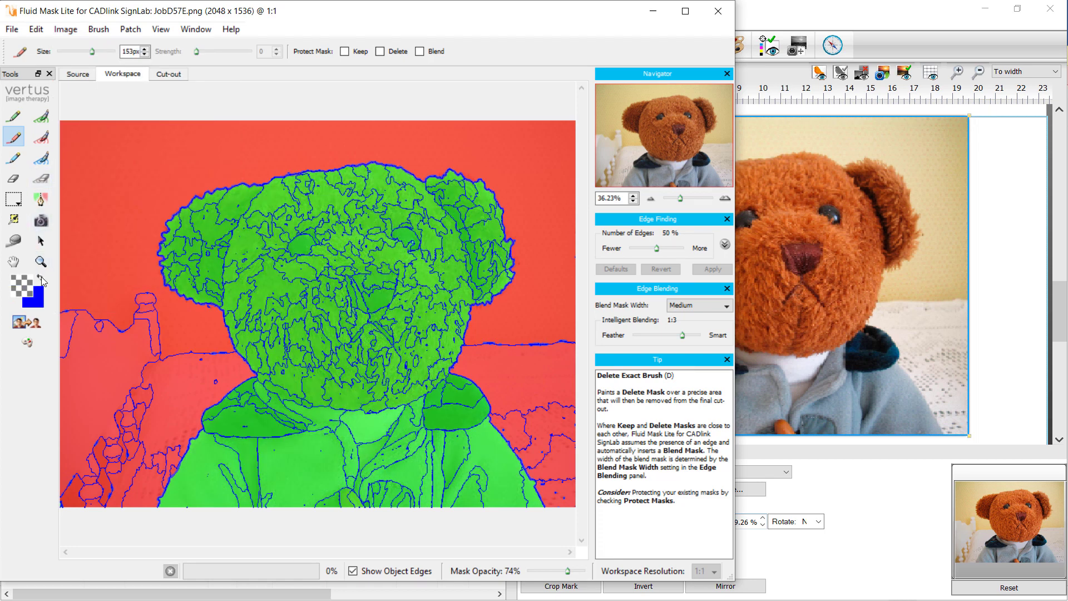
left_click(37, 328)
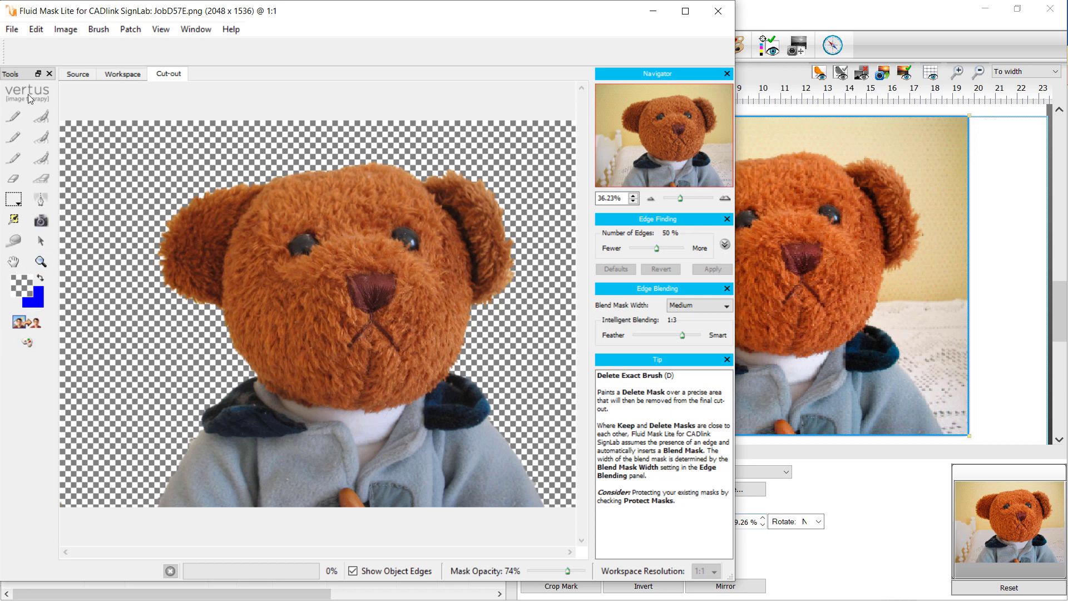
left_click(12, 30)
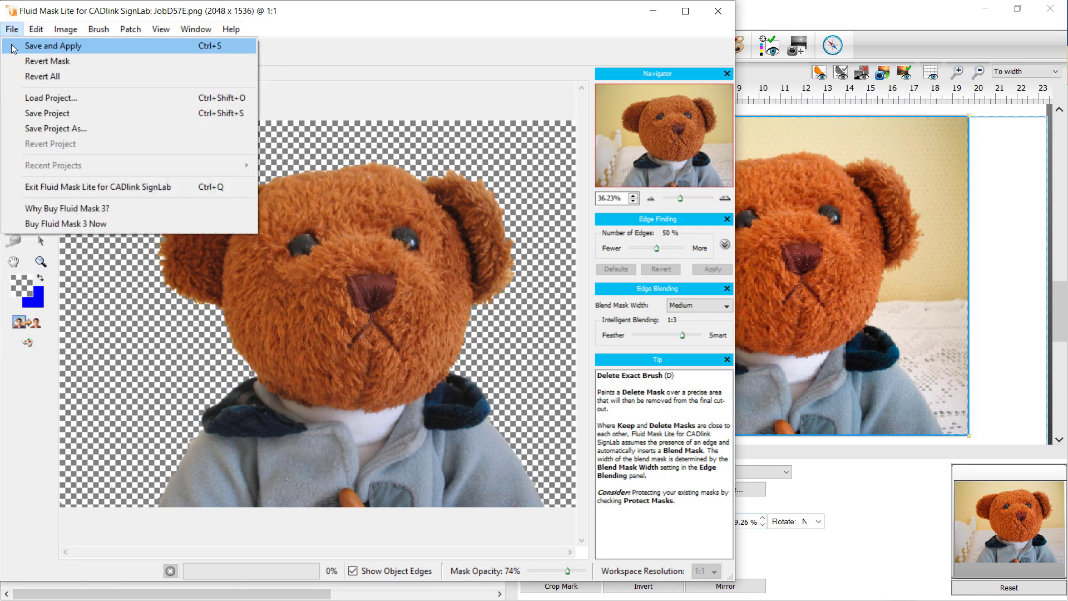
Step: Save the bear cut-out back to the queue and add contour cut lines to the Eagle_01.jpg job
left_click(51, 45)
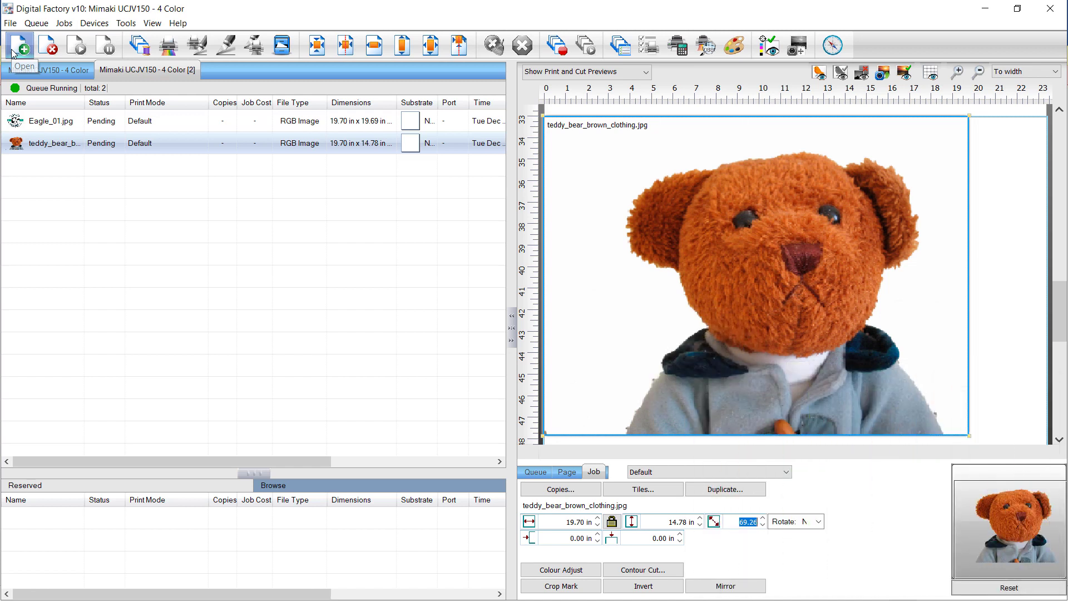
left_click(51, 124)
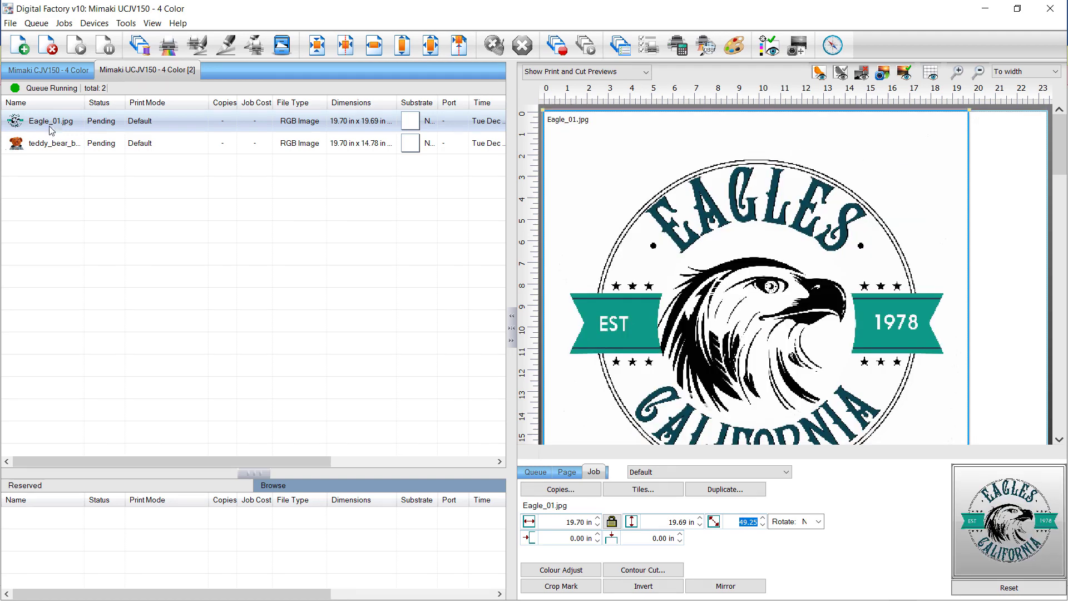
right_click(72, 123)
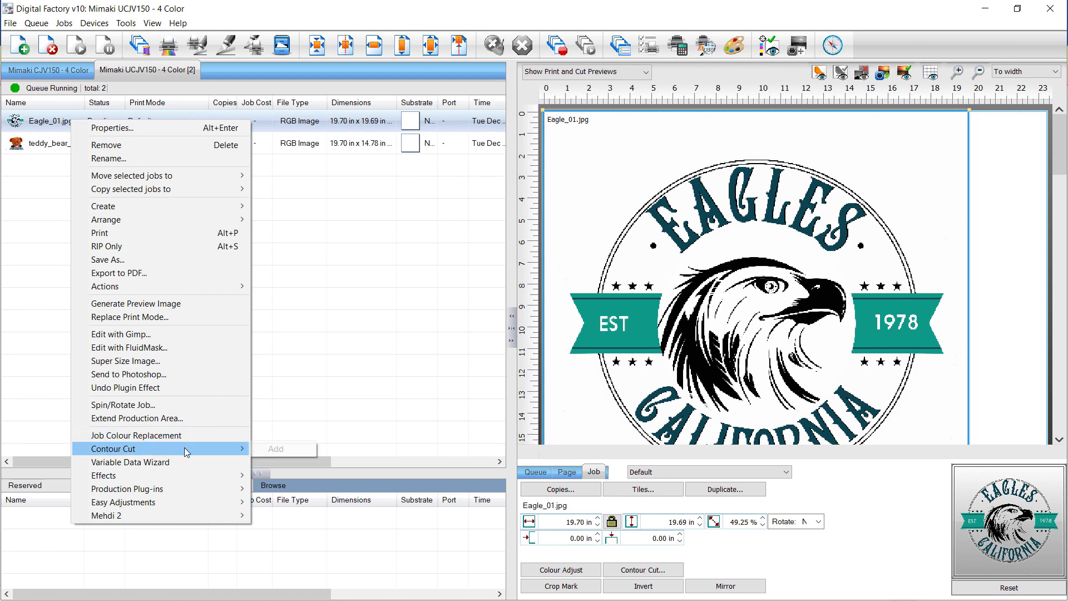
mouse_move(185, 447)
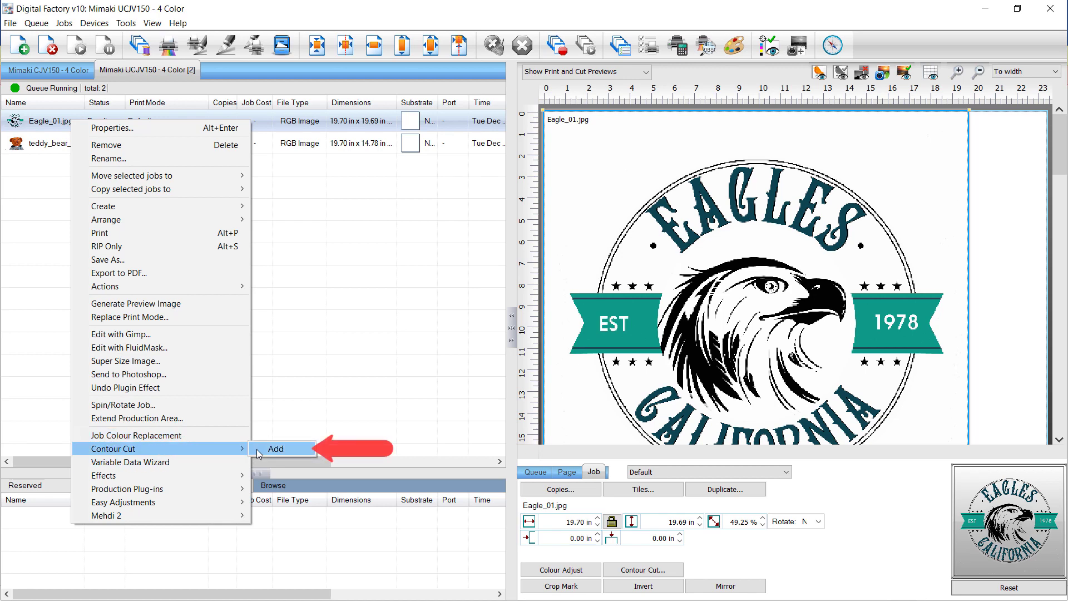
left_click(272, 449)
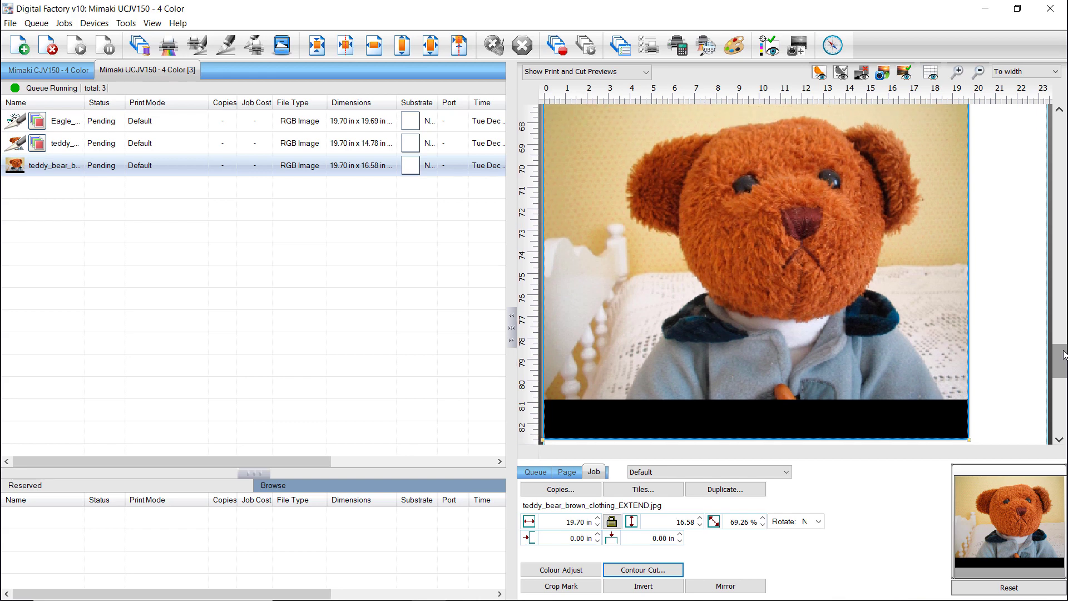
scroll(1062, 354, "up", 1)
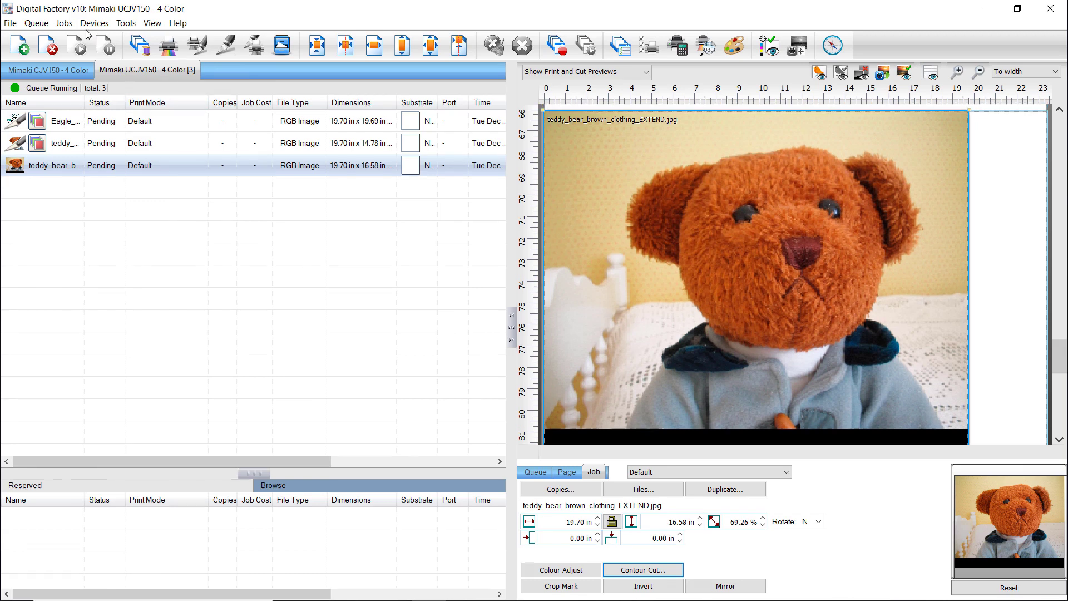
left_click(64, 23)
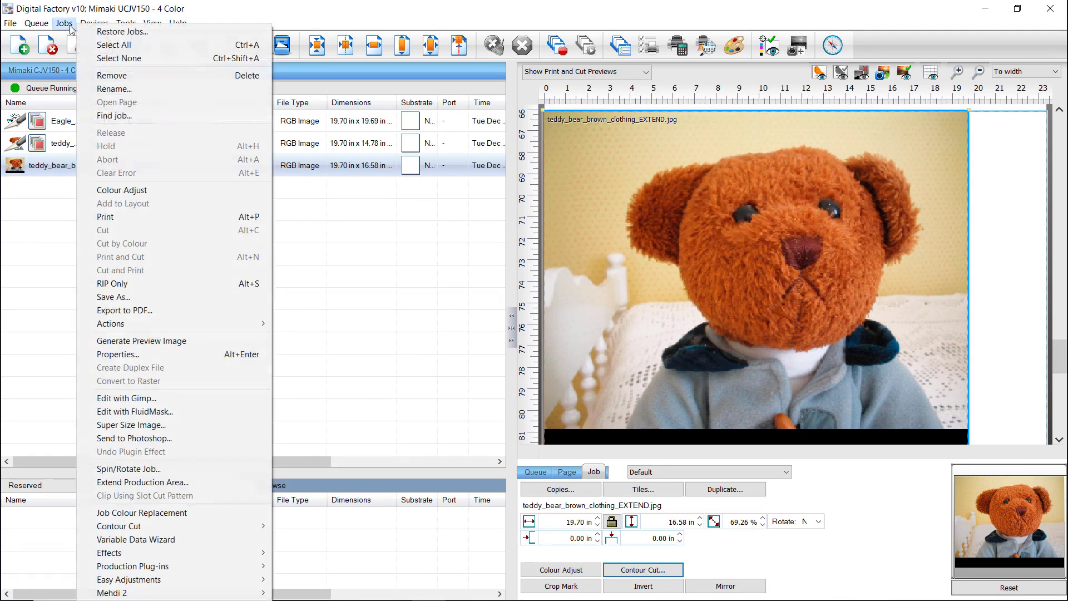
Step: Load teddy_bear_brown_clothing_EXTEND.jpg into Fluid Mask and create the bear's cut-out, removing wall and bedding
left_click(93, 412)
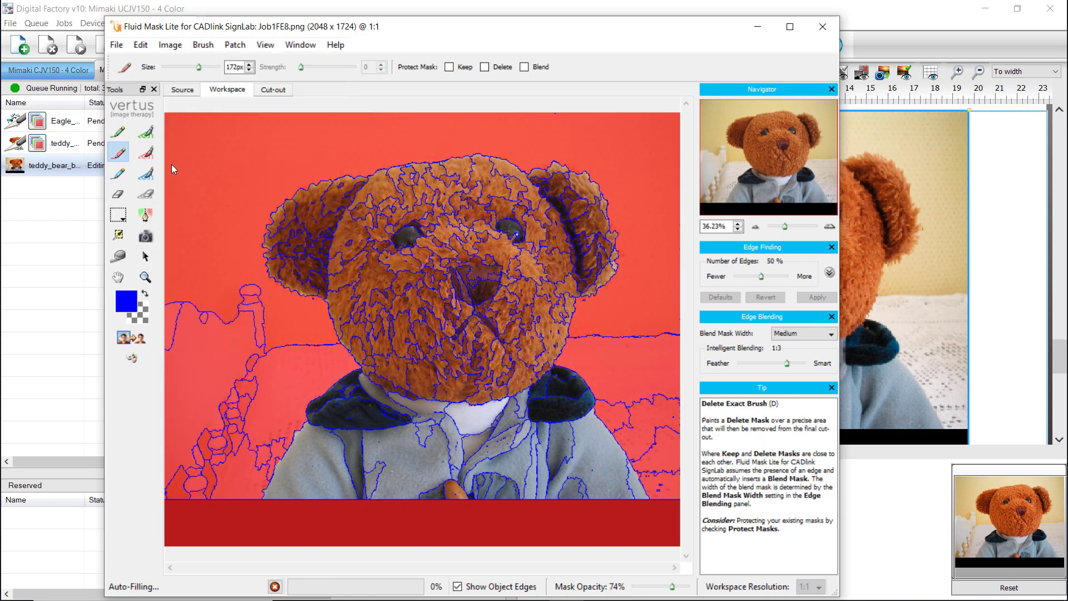
left_click(141, 337)
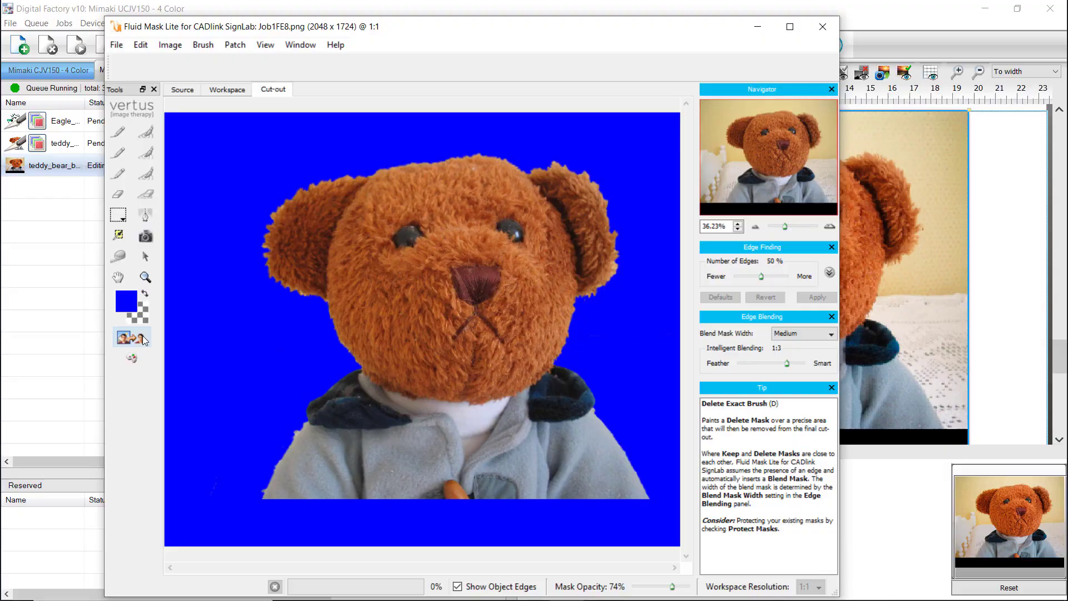